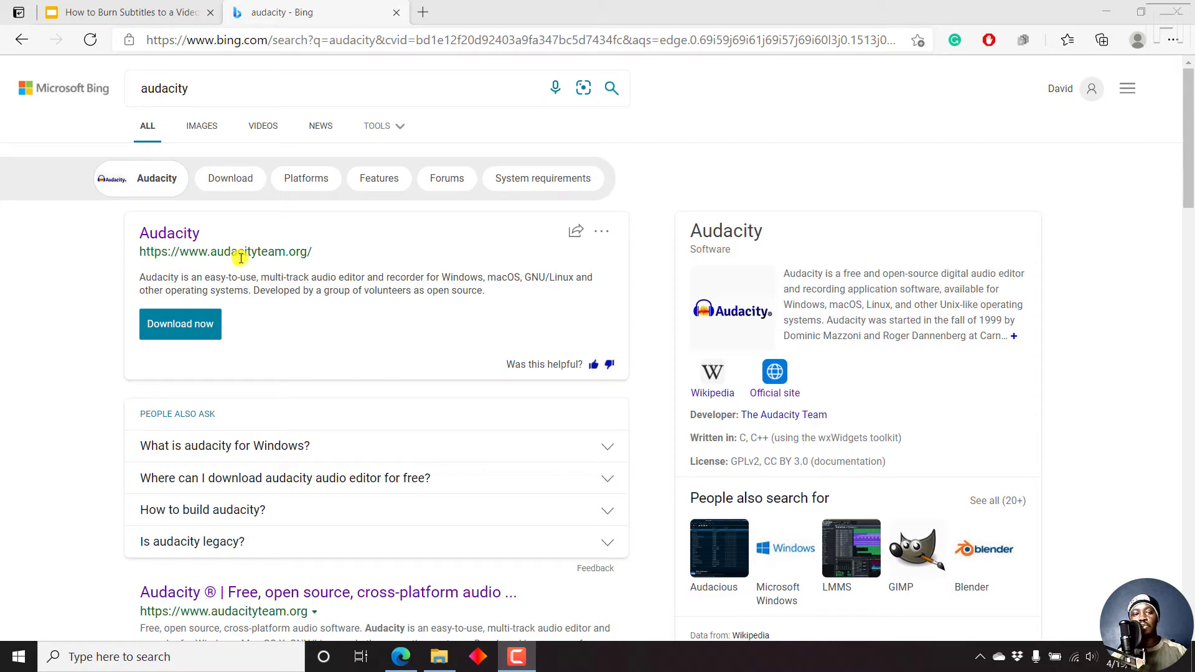
Go from the search results to audacityteam.org and open the Windows download page to fetch audacity-win-3.0.0.exe
{"action": "left_click", "coordinate": [173, 235]}
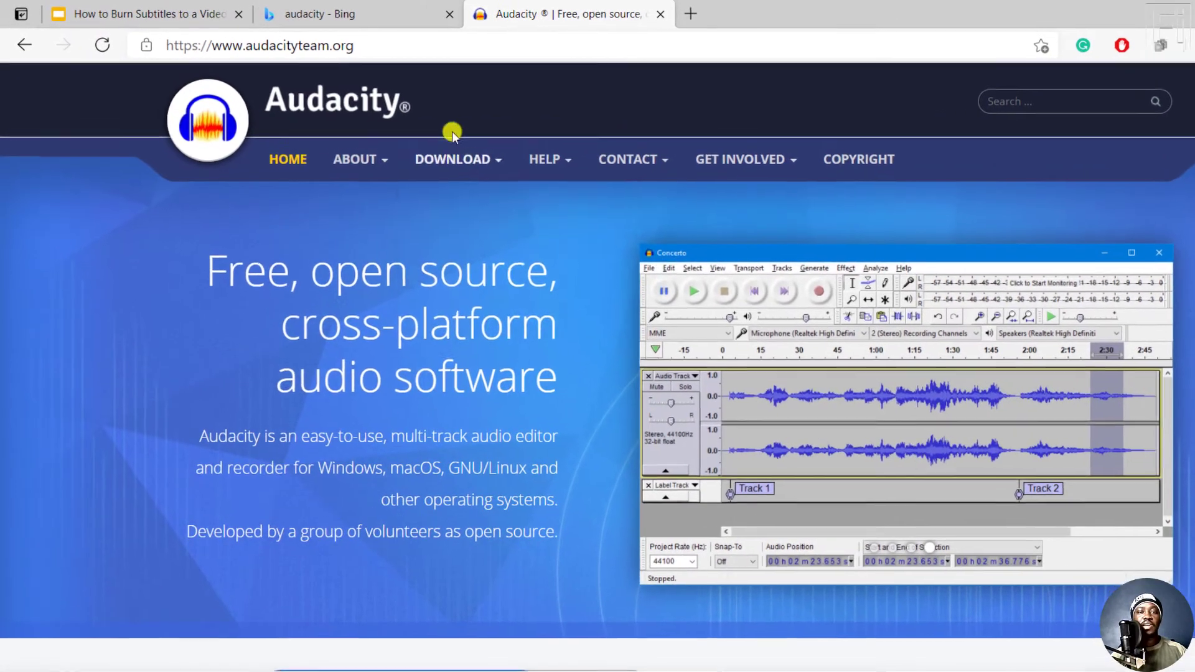
{"action": "mouse_move", "coordinate": [415, 137]}
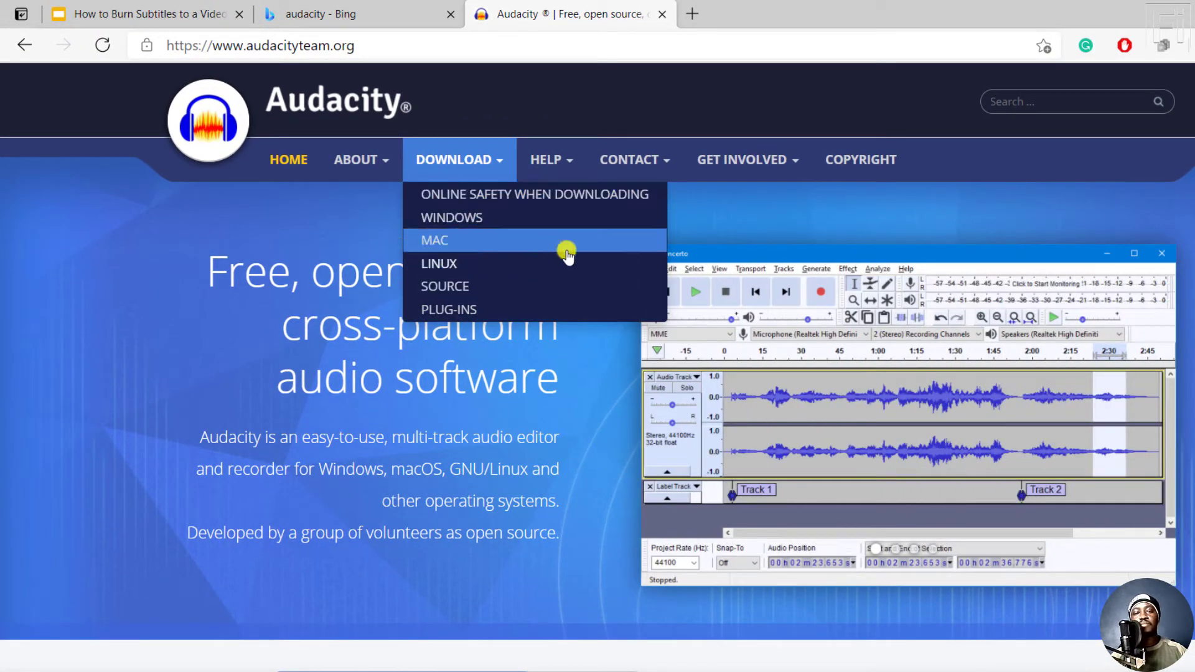
{"action": "left_click", "coordinate": [488, 217]}
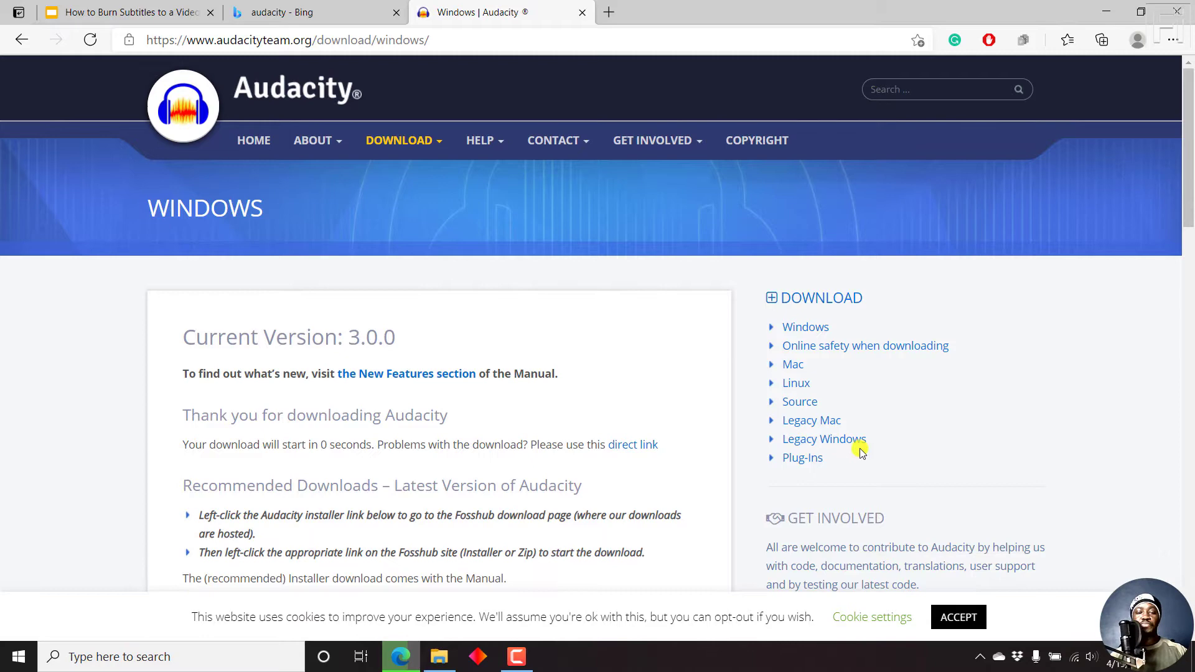
Launch Audacity 2.4.2 from Windows search and dismiss the Welcome to Audacity dialog
{"action": "left_click", "coordinate": [167, 661]}
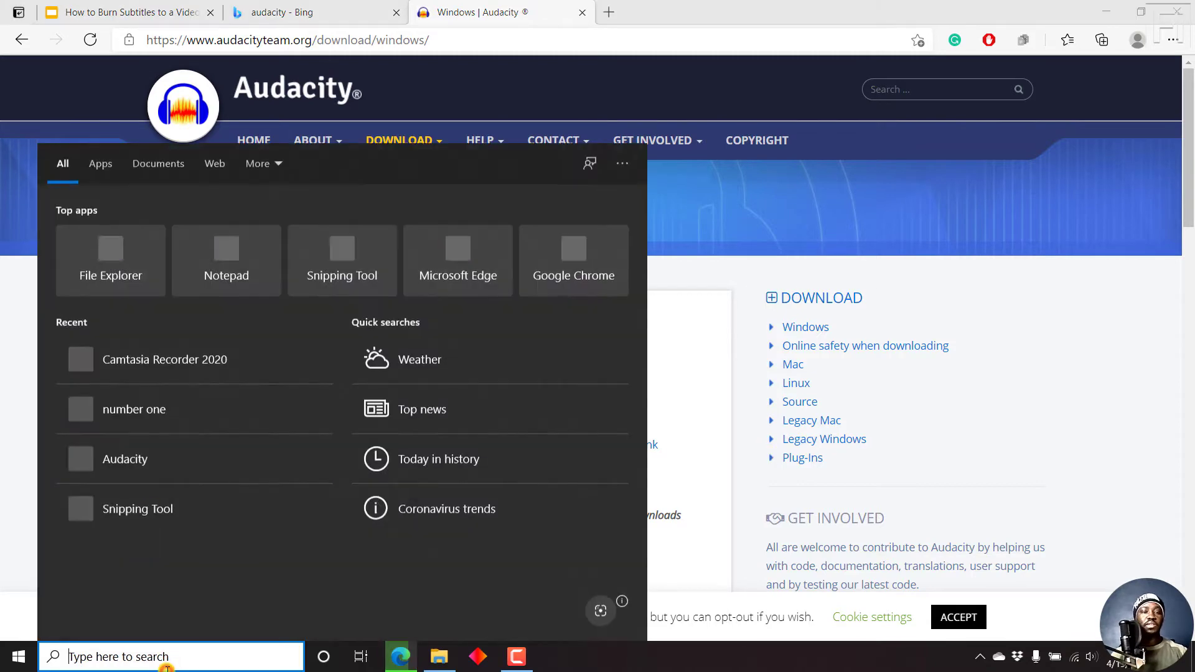
{"action": "left_click", "coordinate": [143, 459]}
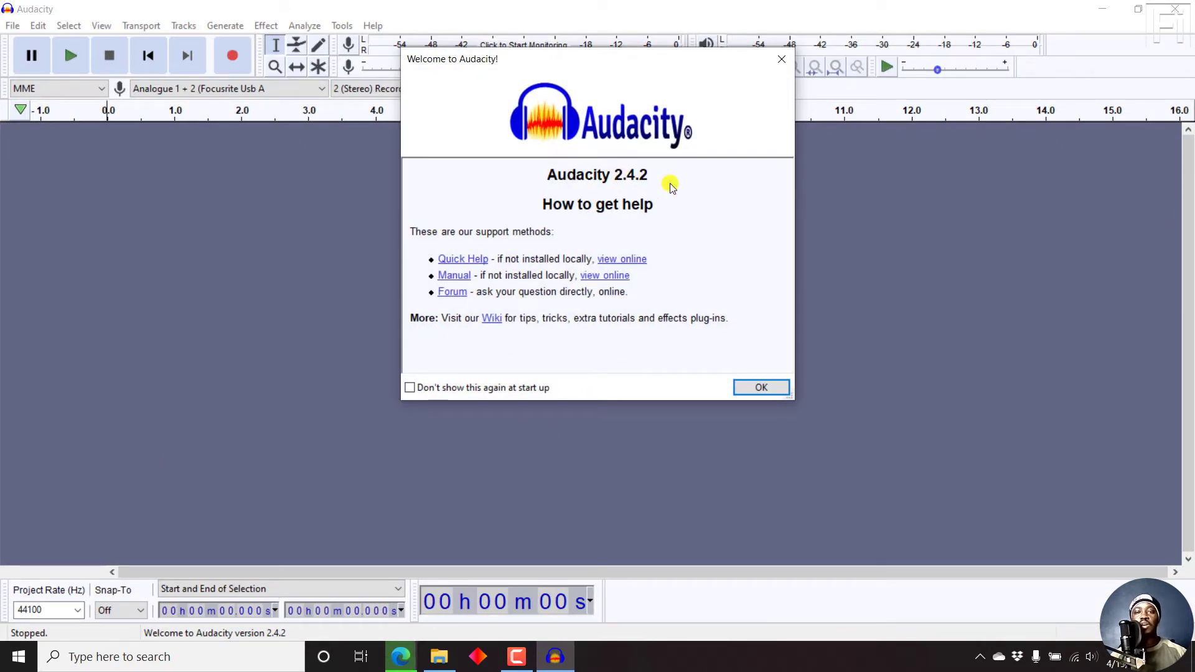
{"action": "left_click", "coordinate": [764, 387]}
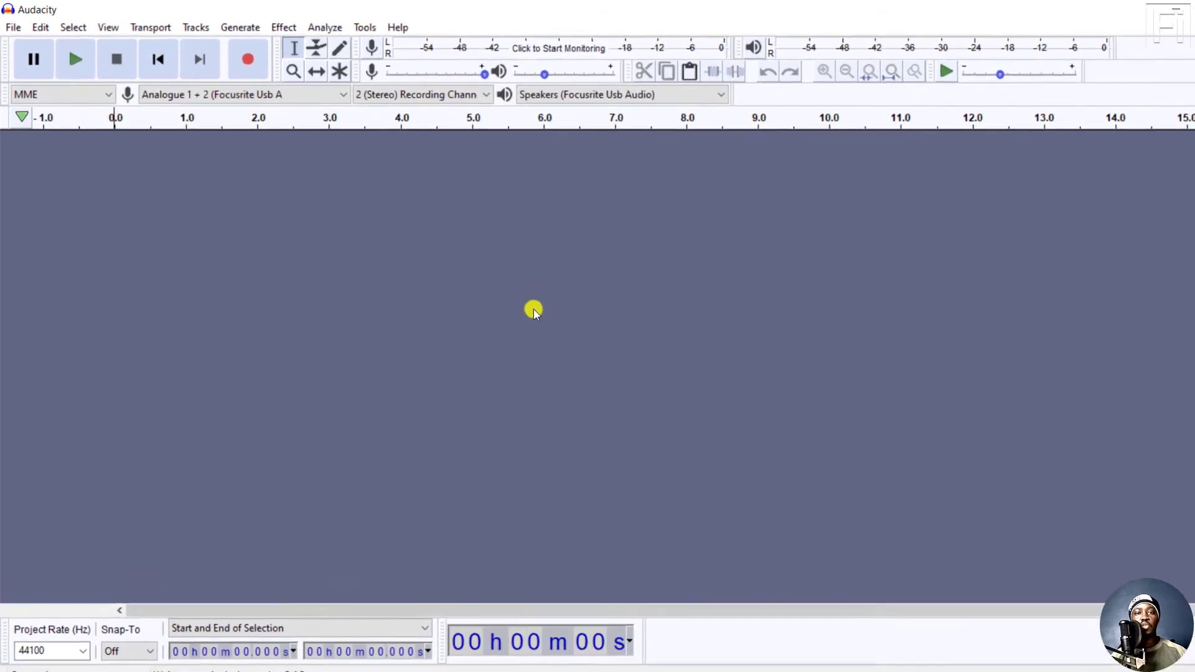
In Preferences > Devices, keep Focusrite speakers for playback and set recording to Analogue 1 + 2 (Focusrite Usb A), 2 (Stereo)
{"action": "left_click", "coordinate": [41, 28]}
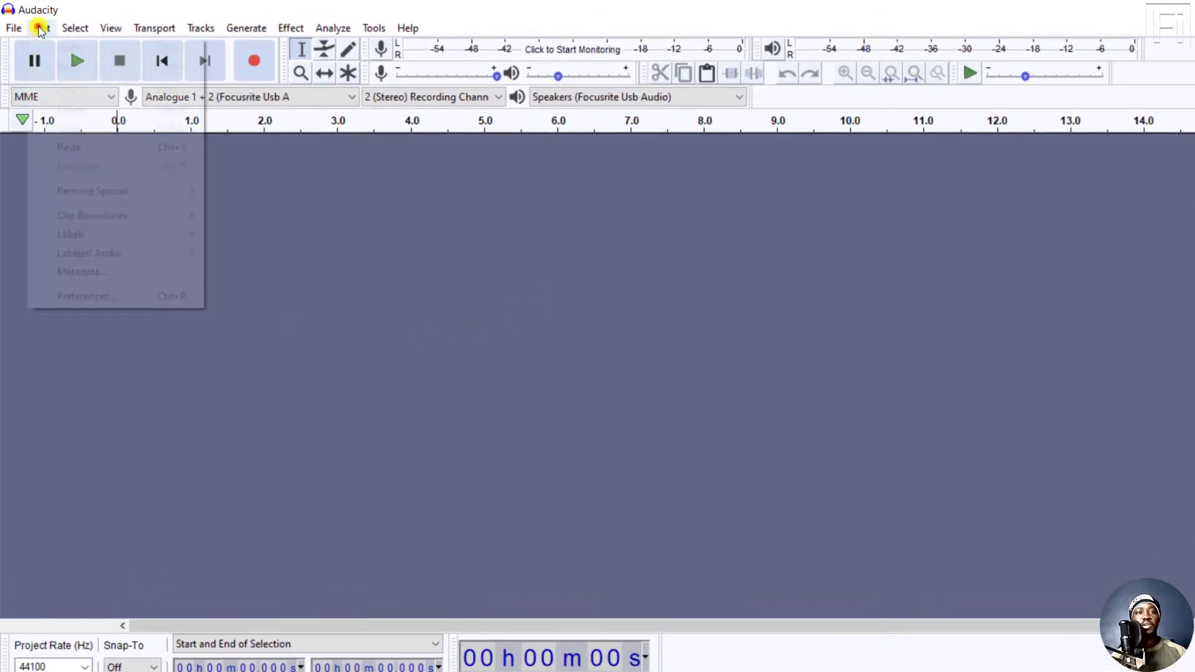
{"action": "left_click", "coordinate": [83, 299]}
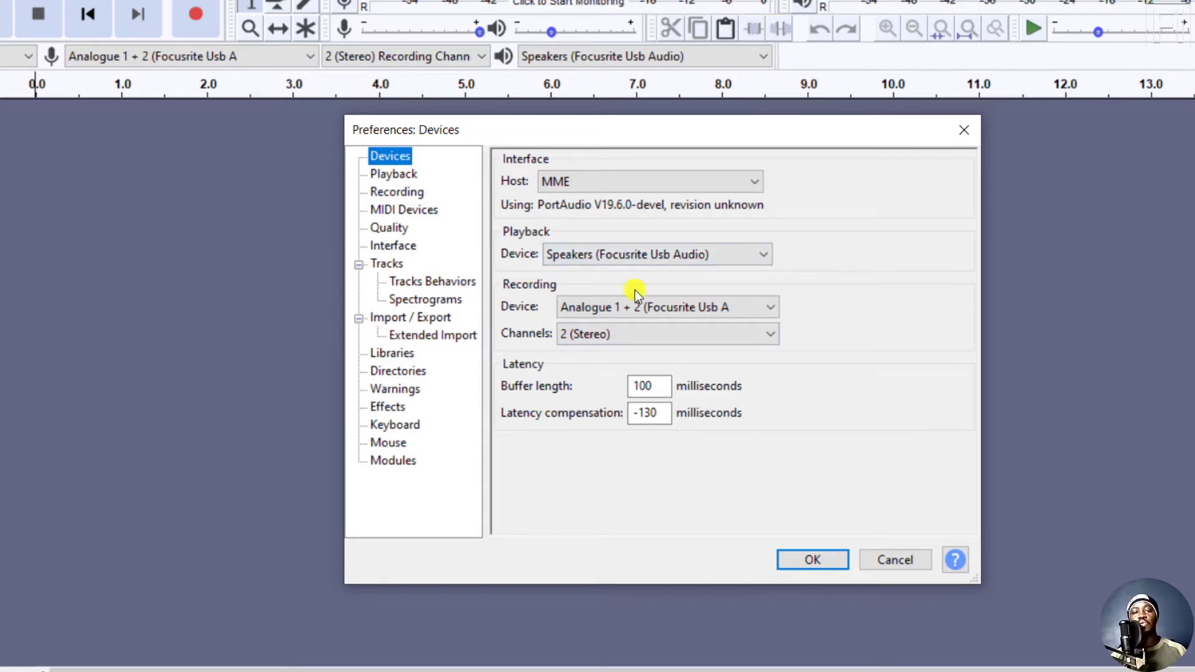
{"action": "left_click", "coordinate": [753, 256]}
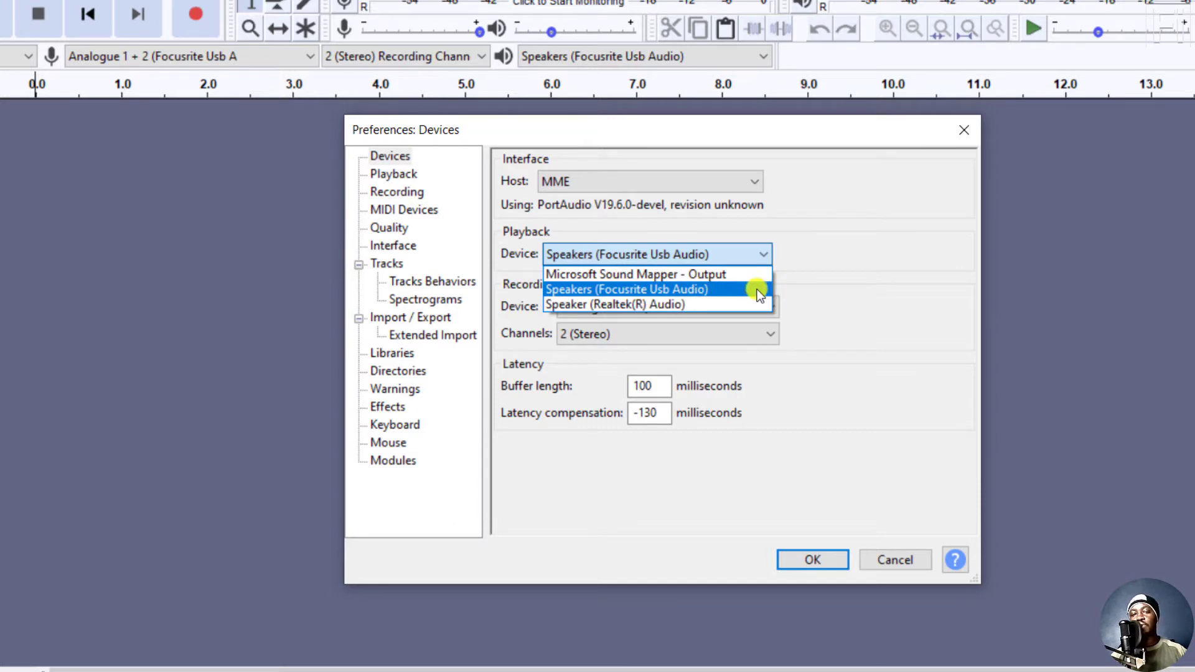
{"action": "left_click", "coordinate": [886, 294]}
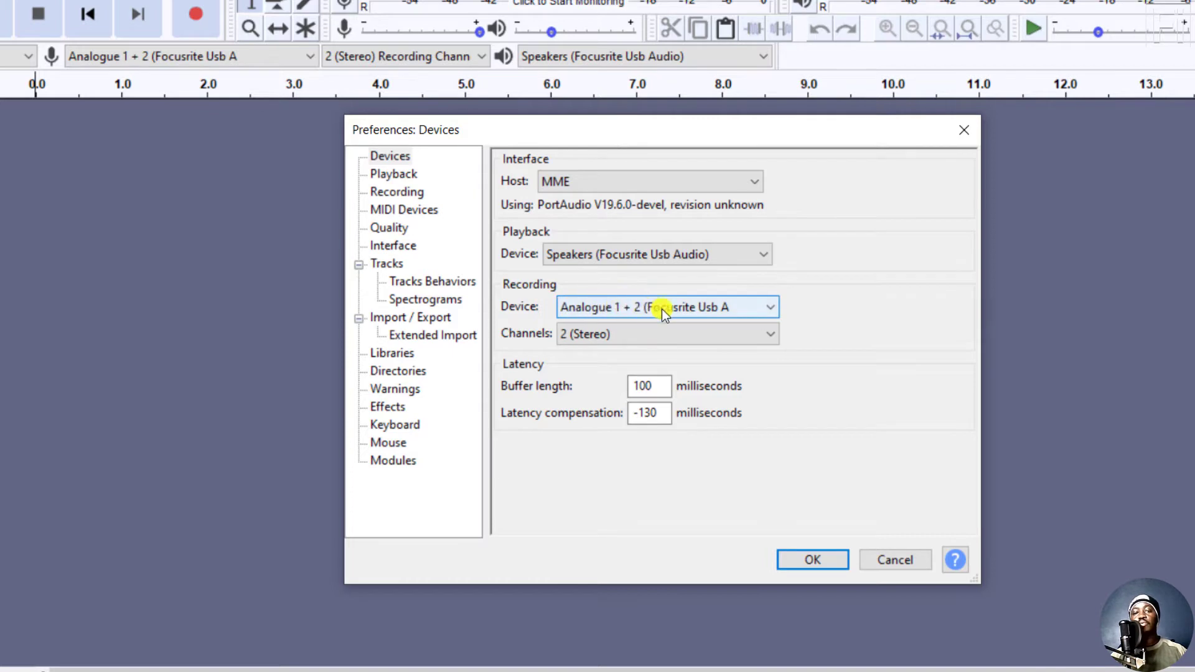
{"action": "left_click", "coordinate": [714, 306]}
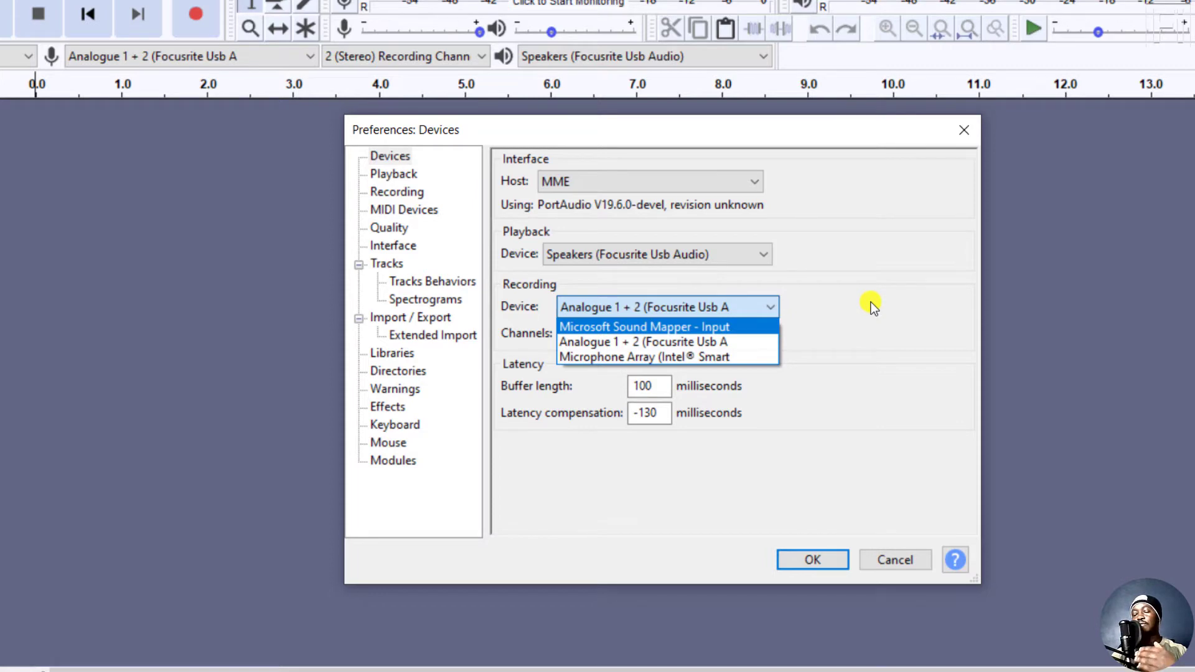
{"action": "left_click", "coordinate": [603, 342]}
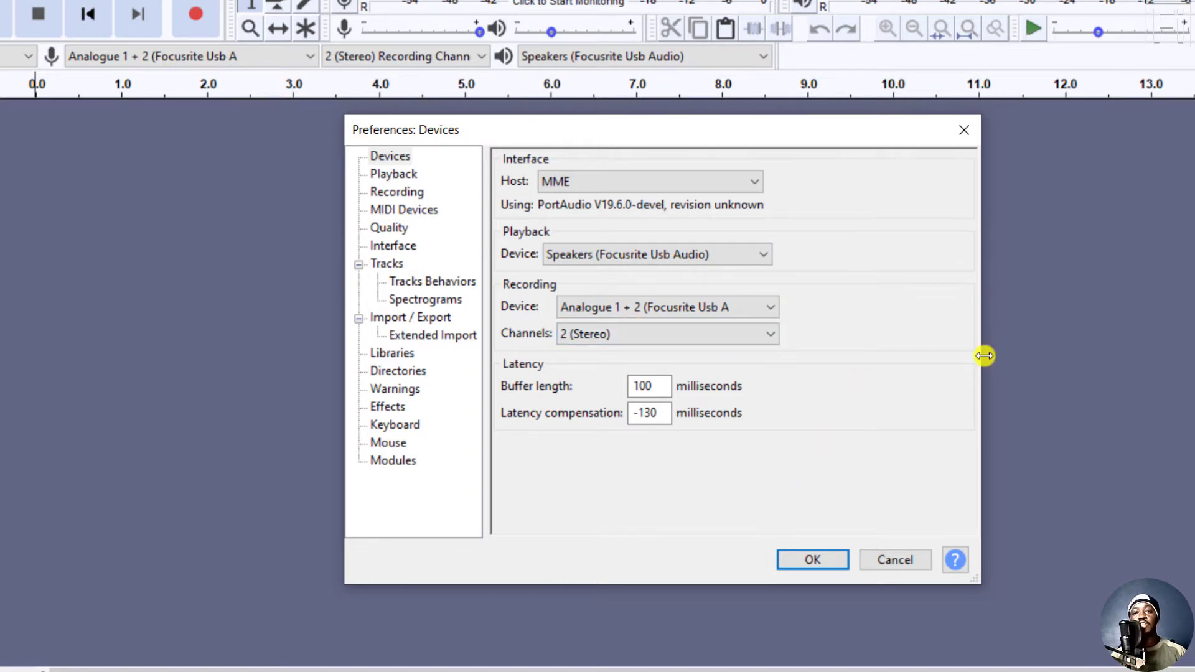
Confirm the device preferences and record about 35 seconds of stereo voice narration
{"action": "left_click", "coordinate": [812, 559]}
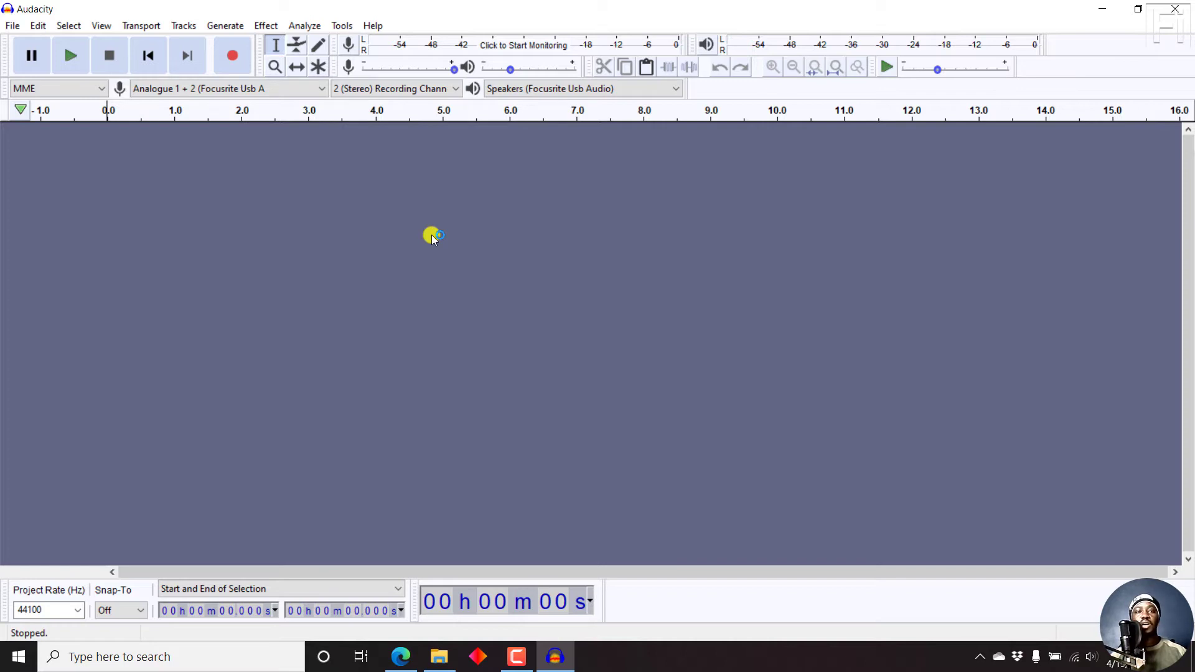
{"action": "left_click", "coordinate": [229, 58]}
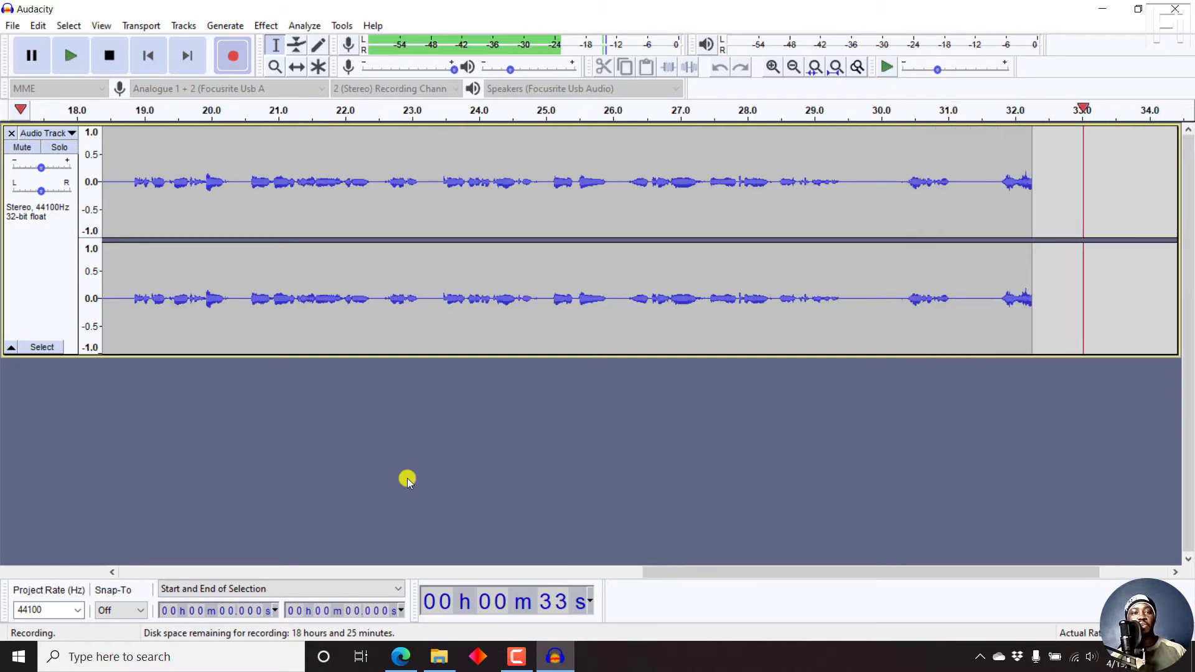
{"action": "left_click", "coordinate": [114, 55]}
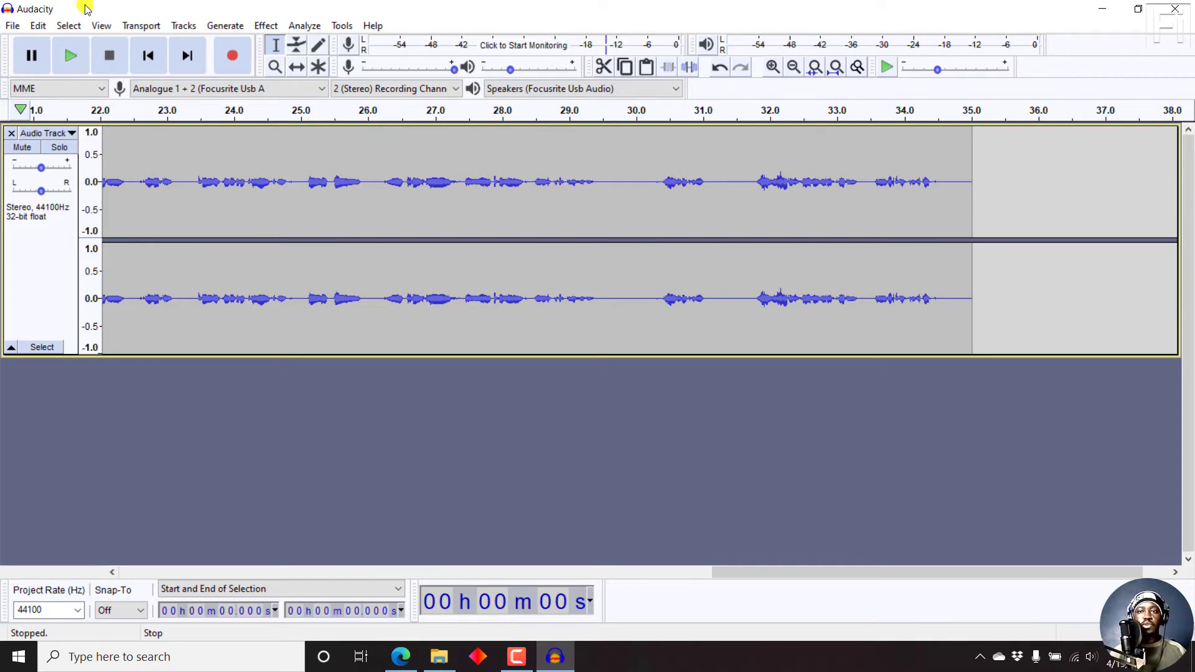
Select the whole recorded clip, fit it to the window width, and play it back
{"action": "left_click", "coordinate": [573, 163]}
{"action": "double_click", "coordinate": [573, 163]}
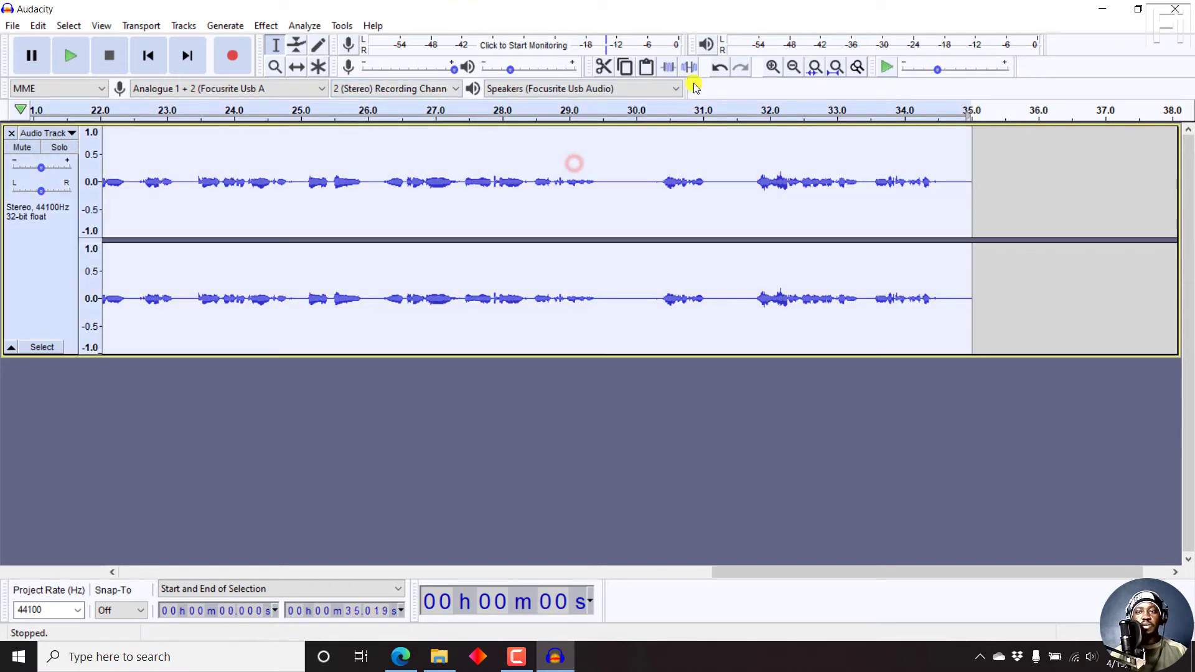
{"action": "left_click", "coordinate": [813, 67]}
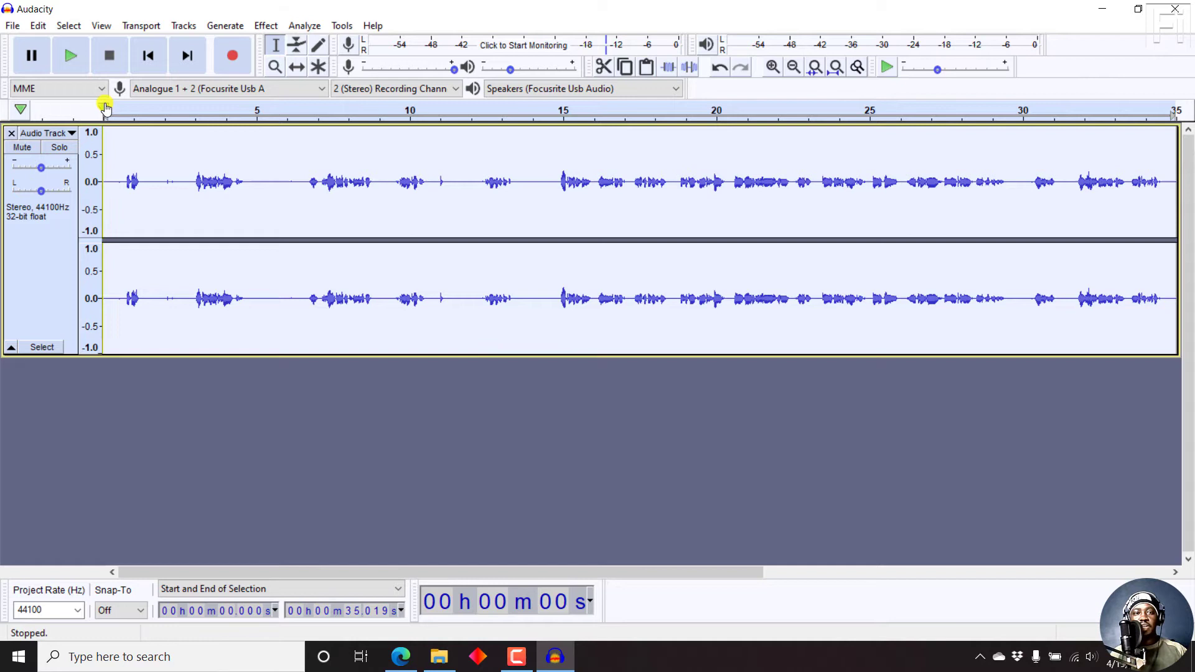
{"action": "left_click", "coordinate": [71, 57]}
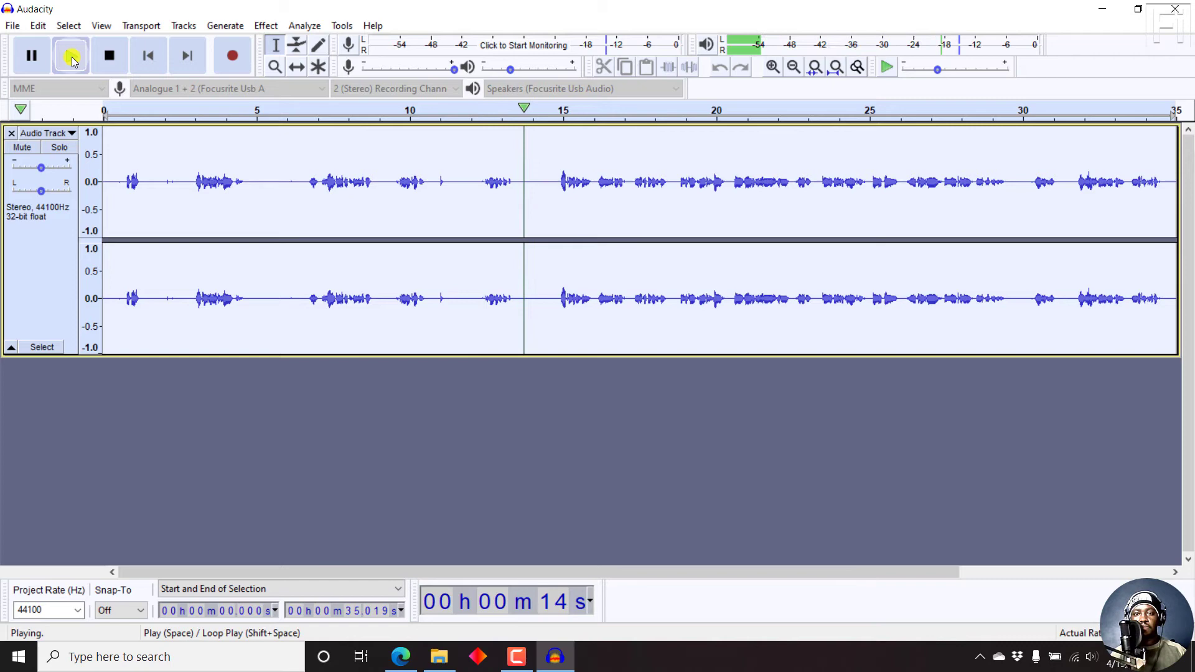
Stop playback, then select the opening 0–13.55 seconds of audio and delete it
{"action": "left_click", "coordinate": [71, 58]}
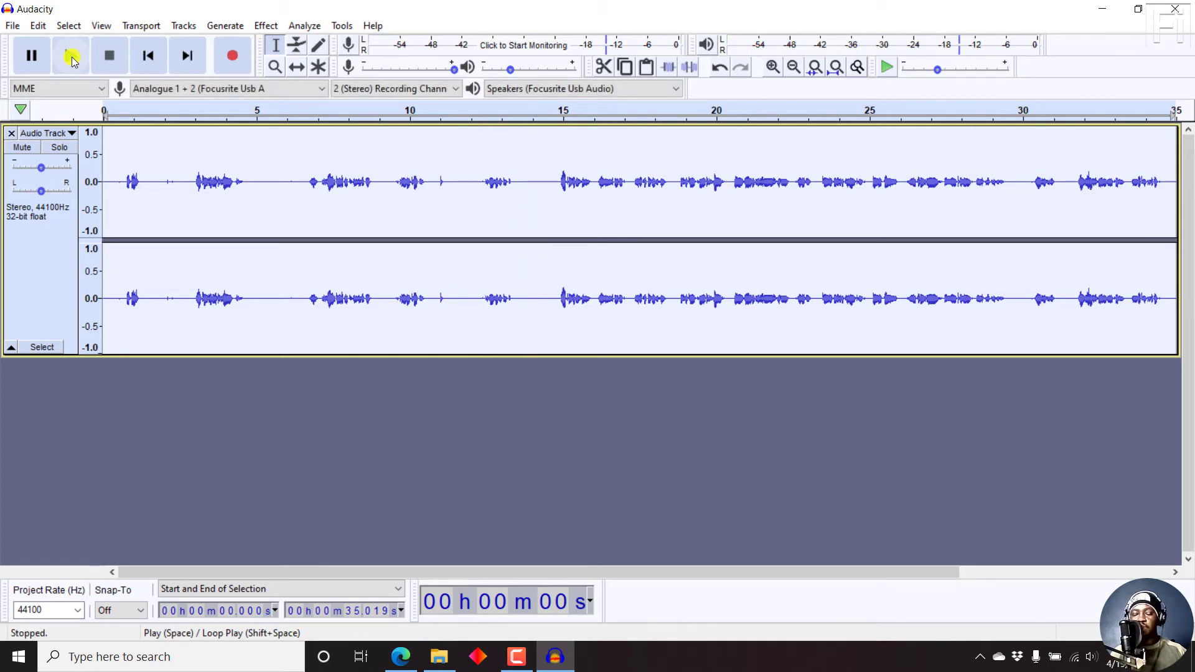
{"action": "left_click", "coordinate": [526, 210]}
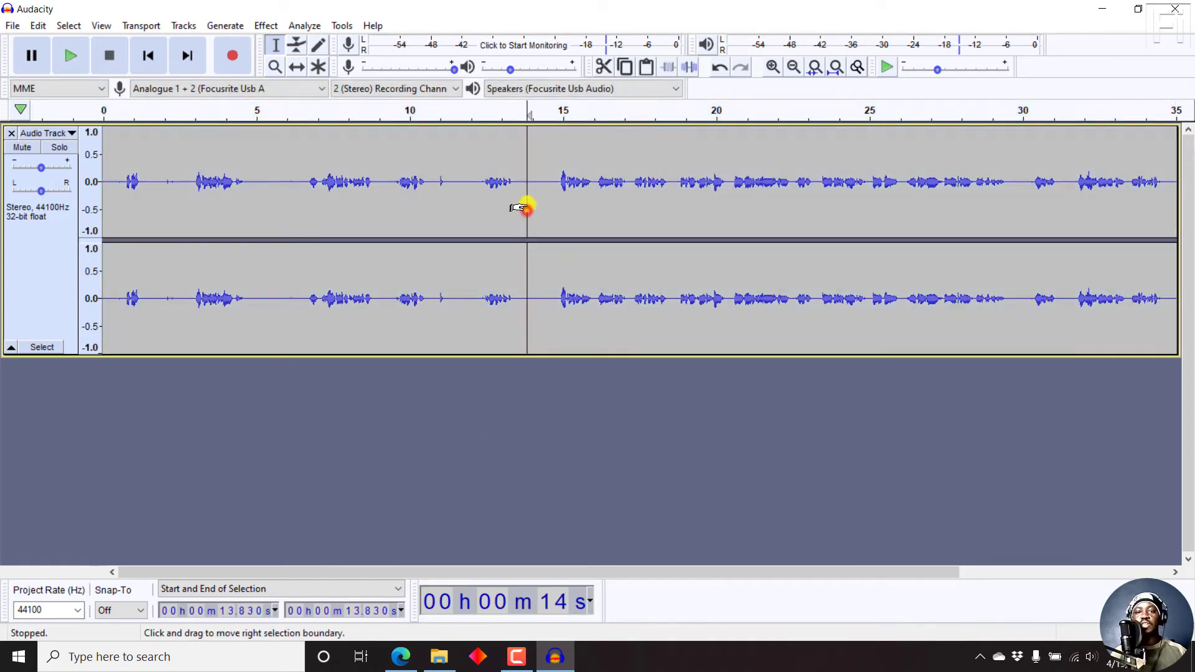
{"action": "left_click", "coordinate": [540, 200]}
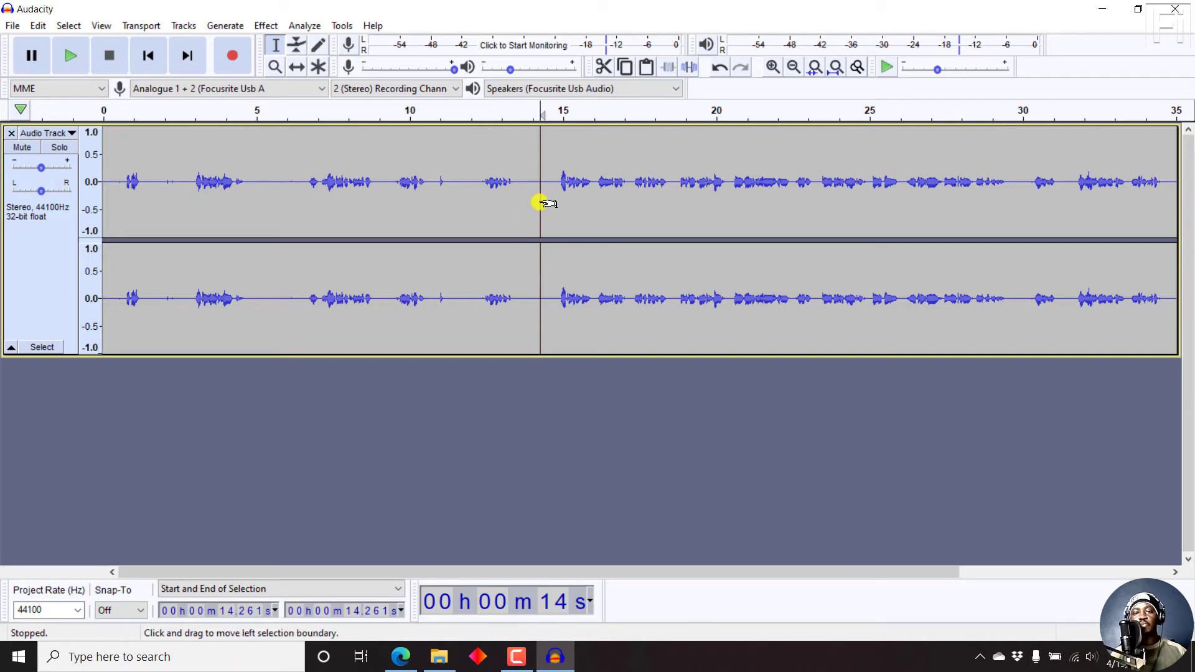
{"action": "left_click", "coordinate": [523, 205]}
{"action": "left_click", "coordinate": [516, 206]}
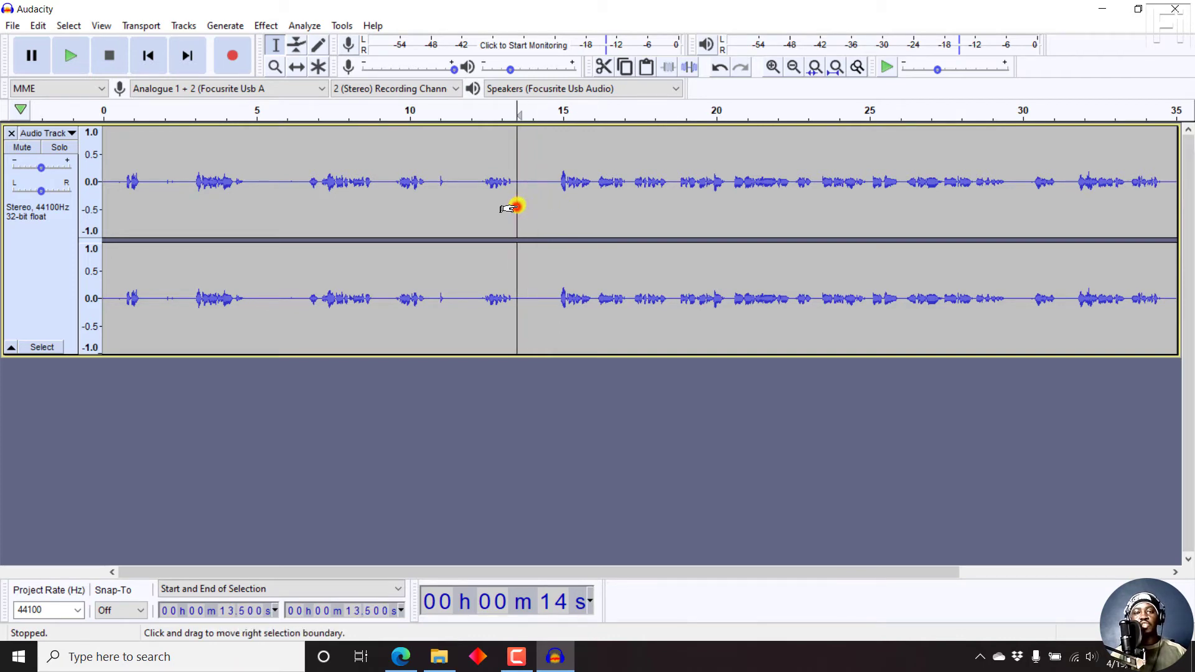
{"action": "left_click_drag", "start_coordinate": [508, 207], "coordinate": [37, 230]}
{"action": "left_click", "coordinate": [520, 205]}
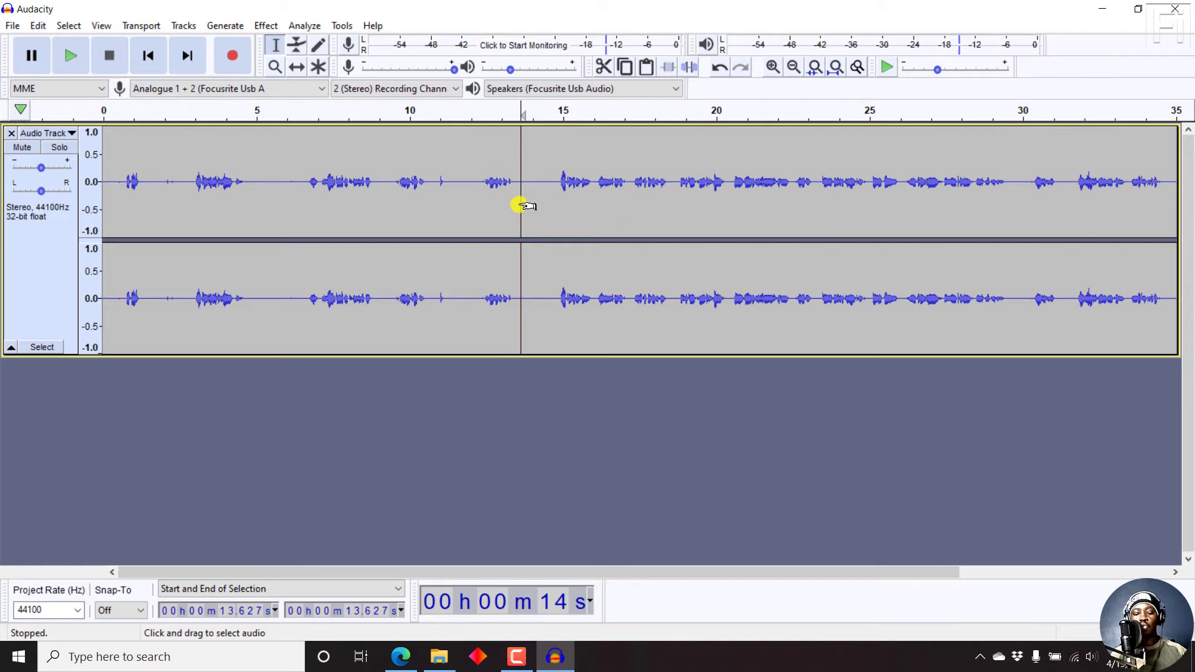
{"action": "left_click_drag", "start_coordinate": [518, 204], "coordinate": [6, 242]}
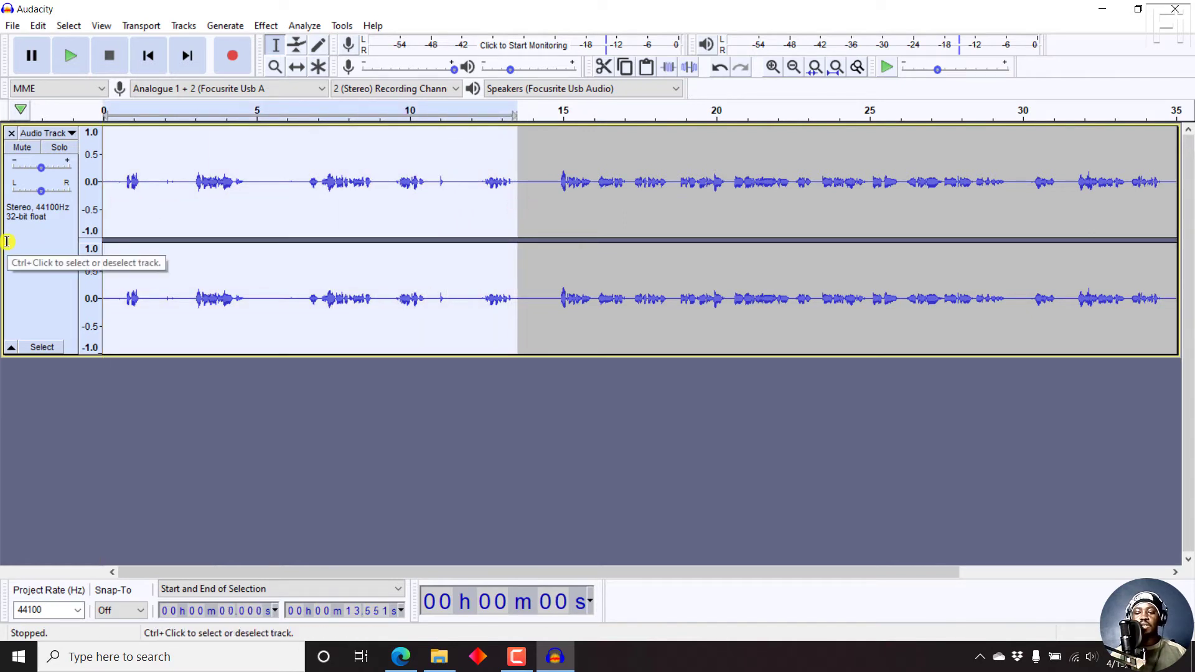
{"action": "key", "text": "Delete"}
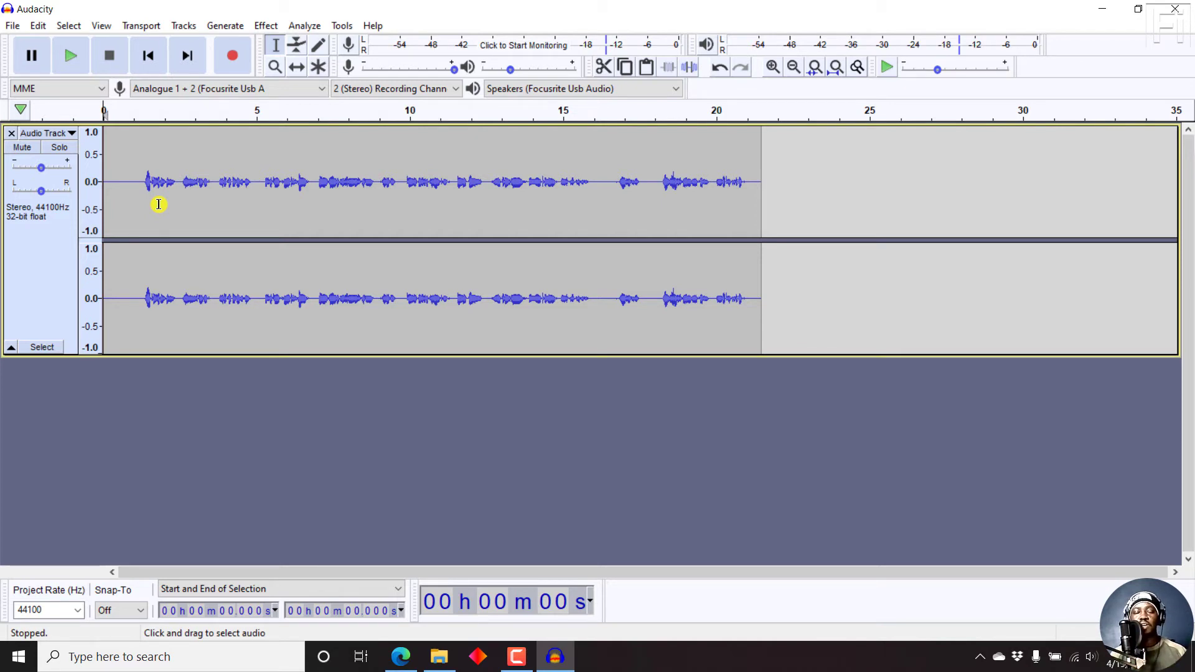
{"action": "key", "text": "space"}
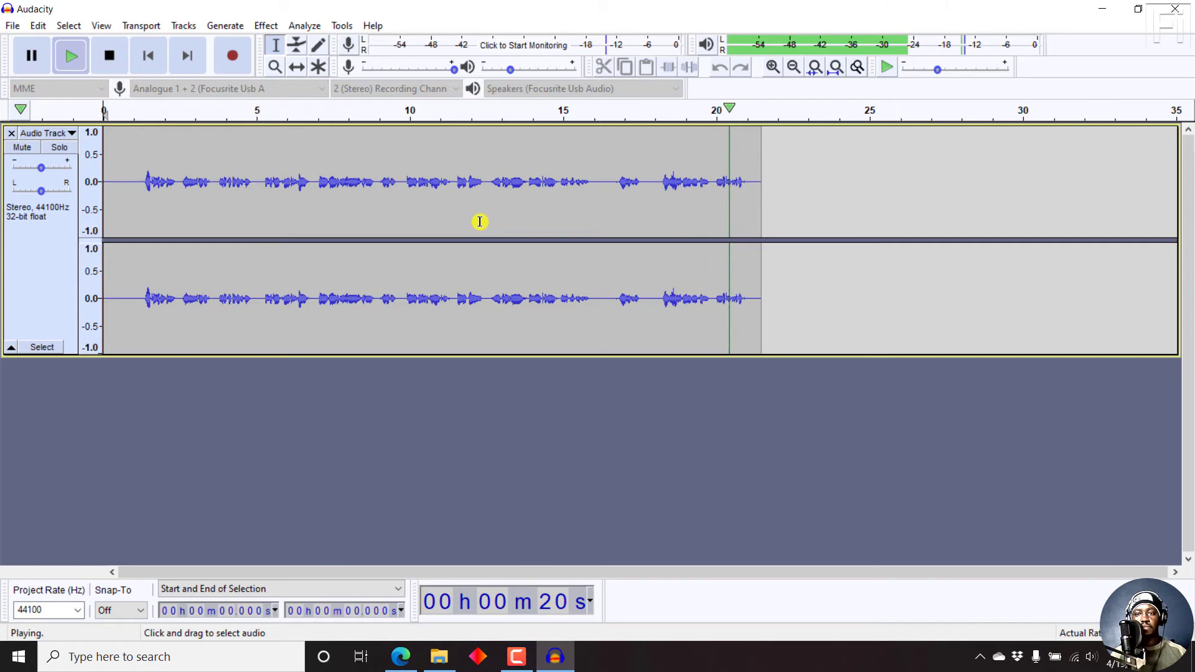
{"action": "left_click", "coordinate": [606, 203]}
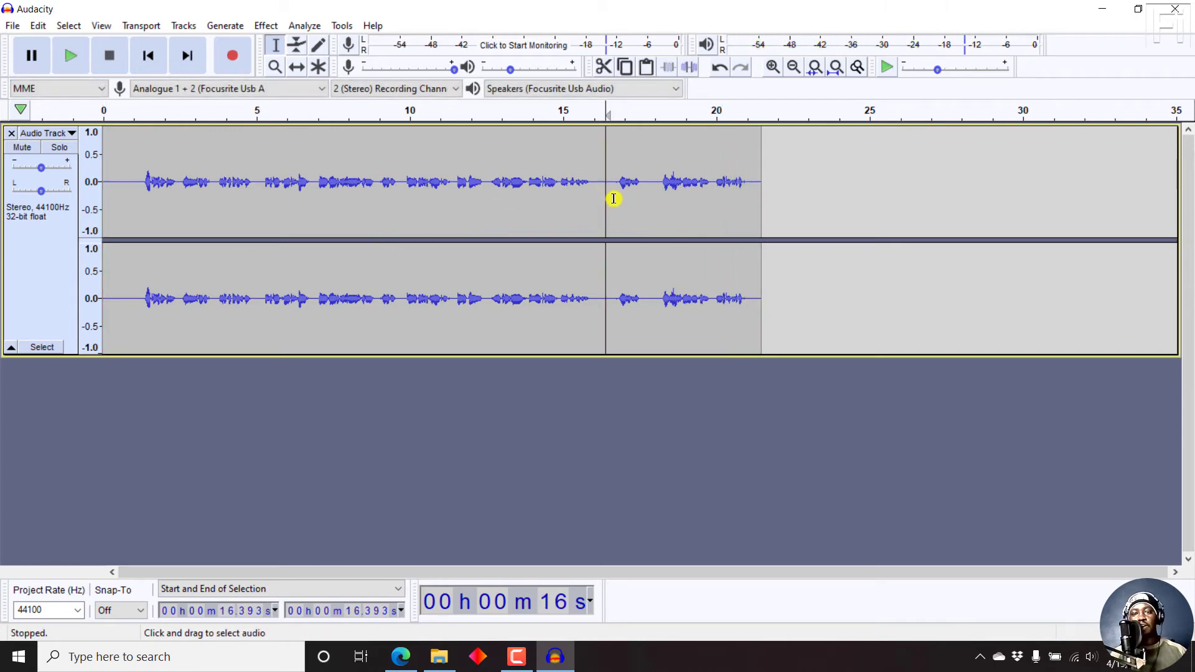
Select the audio from 16.67 seconds to the end and delete it
{"action": "left_click", "coordinate": [613, 199]}
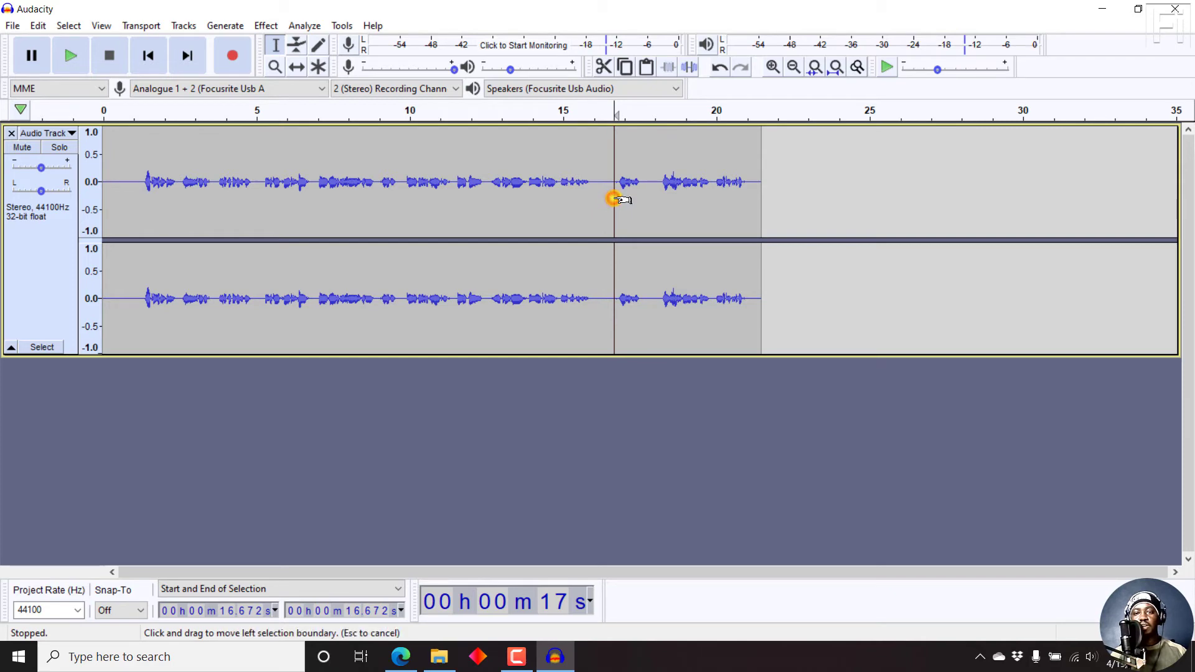
{"action": "left_click_drag", "start_coordinate": [621, 199], "coordinate": [761, 217]}
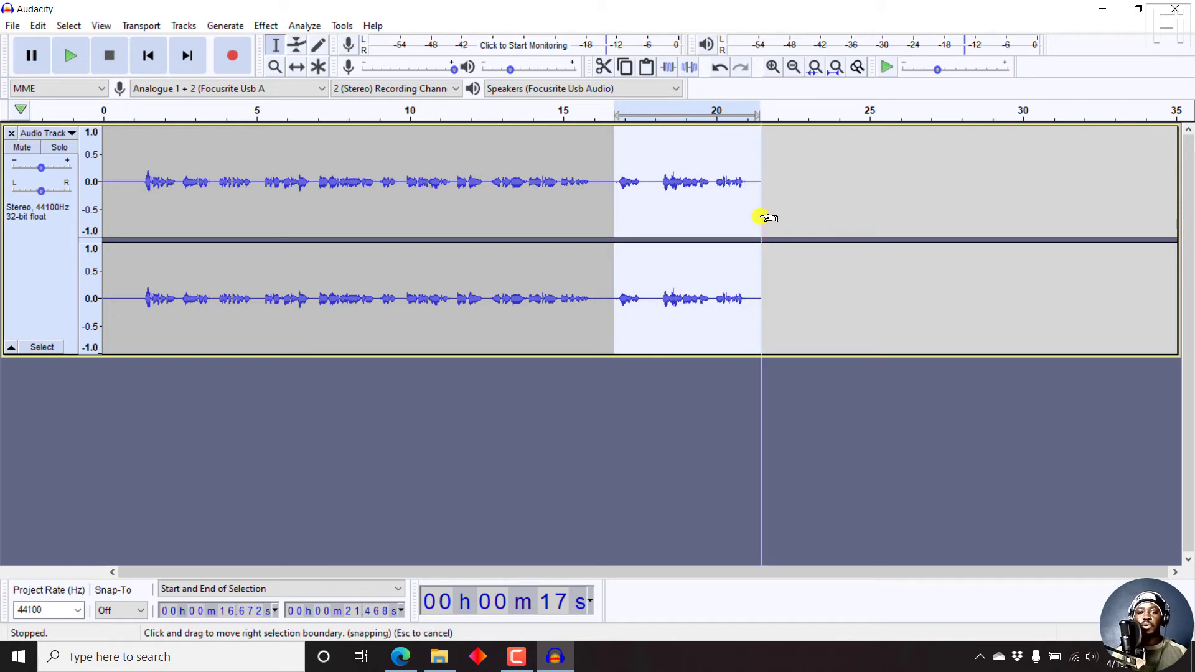
{"action": "key", "text": "Delete"}
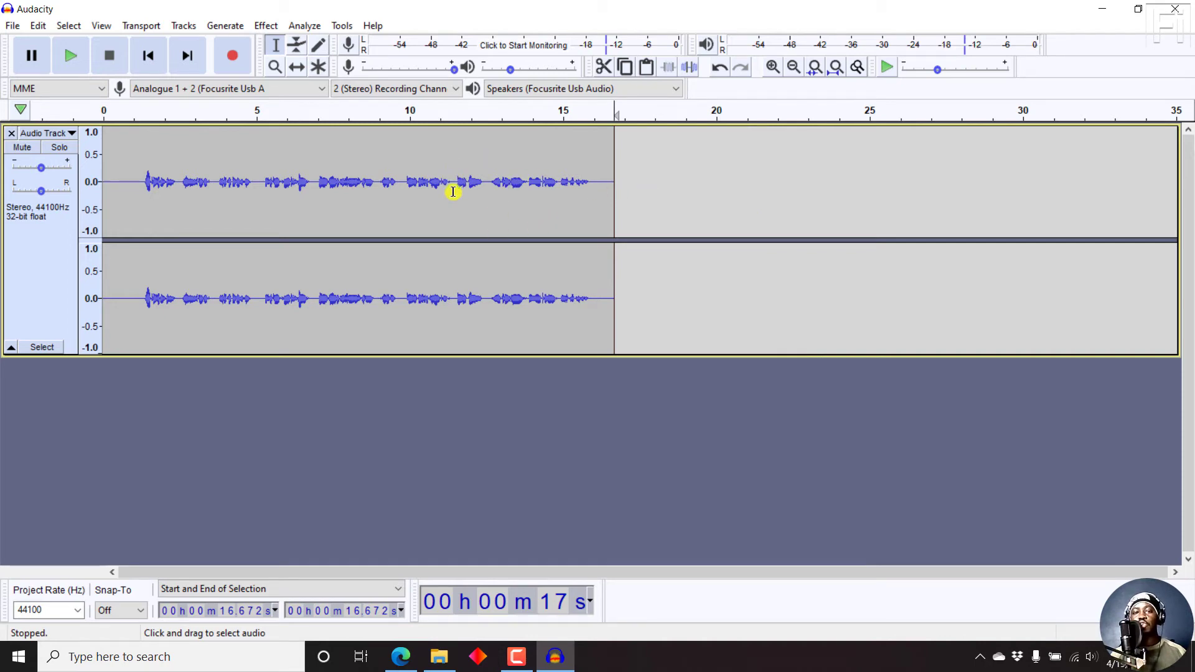
Select all the narration and apply Normalize to a -3.0 dB peak with DC offset removed
{"action": "left_click", "coordinate": [251, 201]}
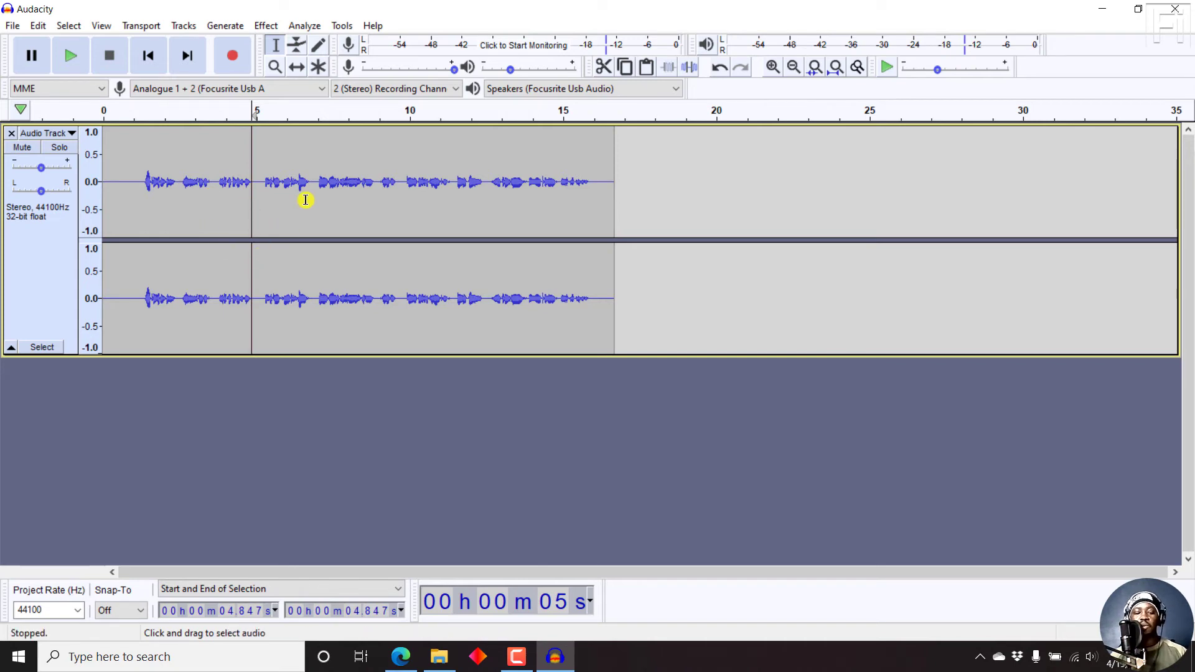
{"action": "left_click", "coordinate": [331, 206]}
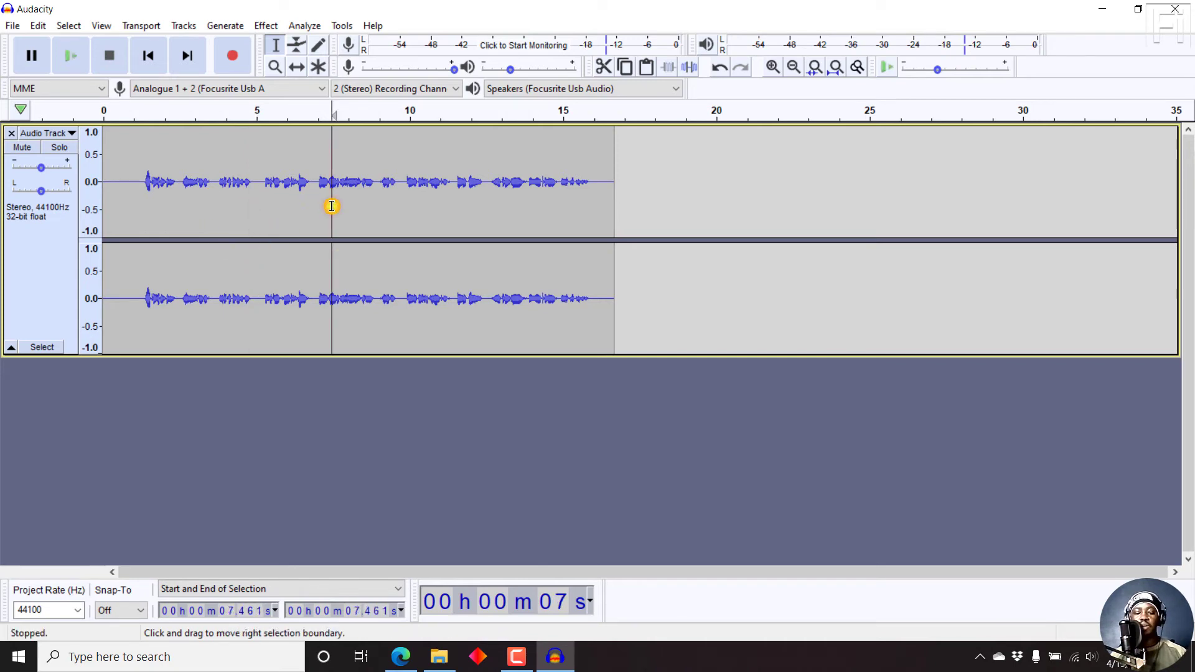
{"action": "key", "text": "ctrl+a"}
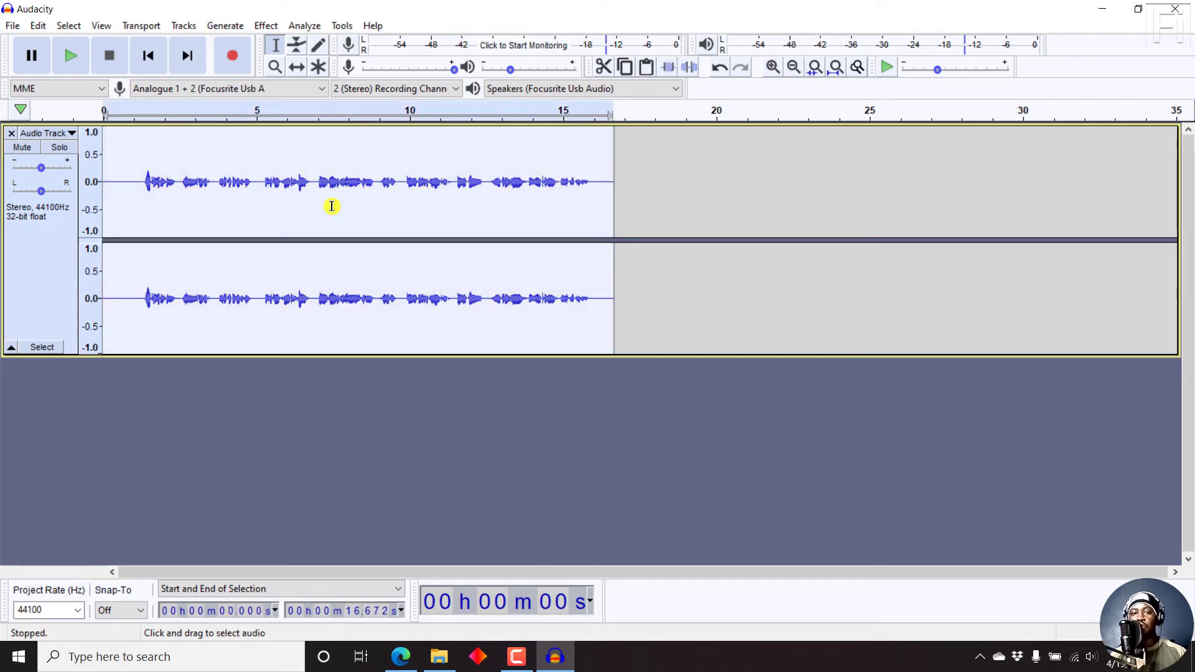
{"action": "left_click", "coordinate": [266, 27]}
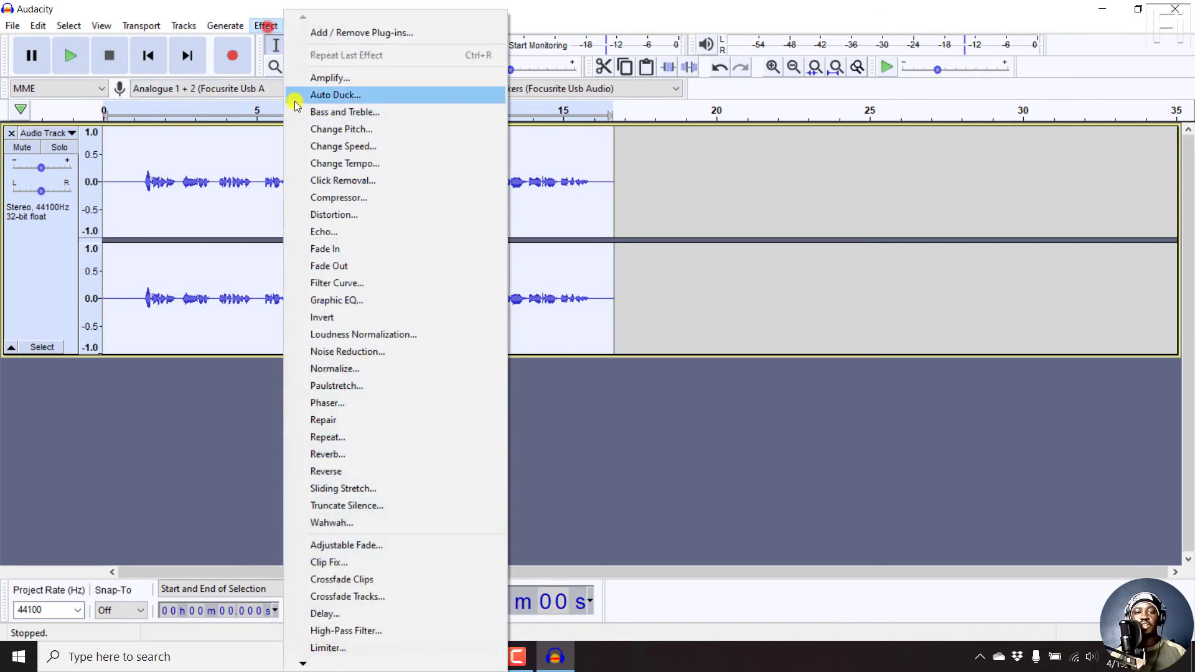
{"action": "left_click", "coordinate": [336, 371]}
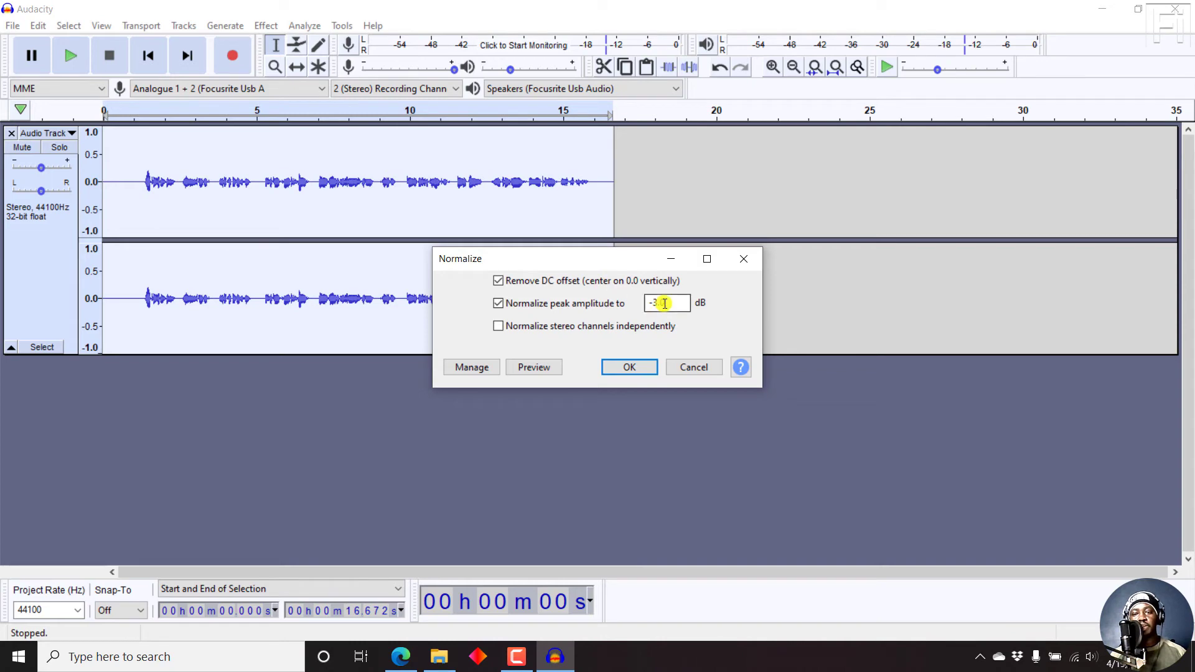
{"action": "left_click", "coordinate": [622, 367]}
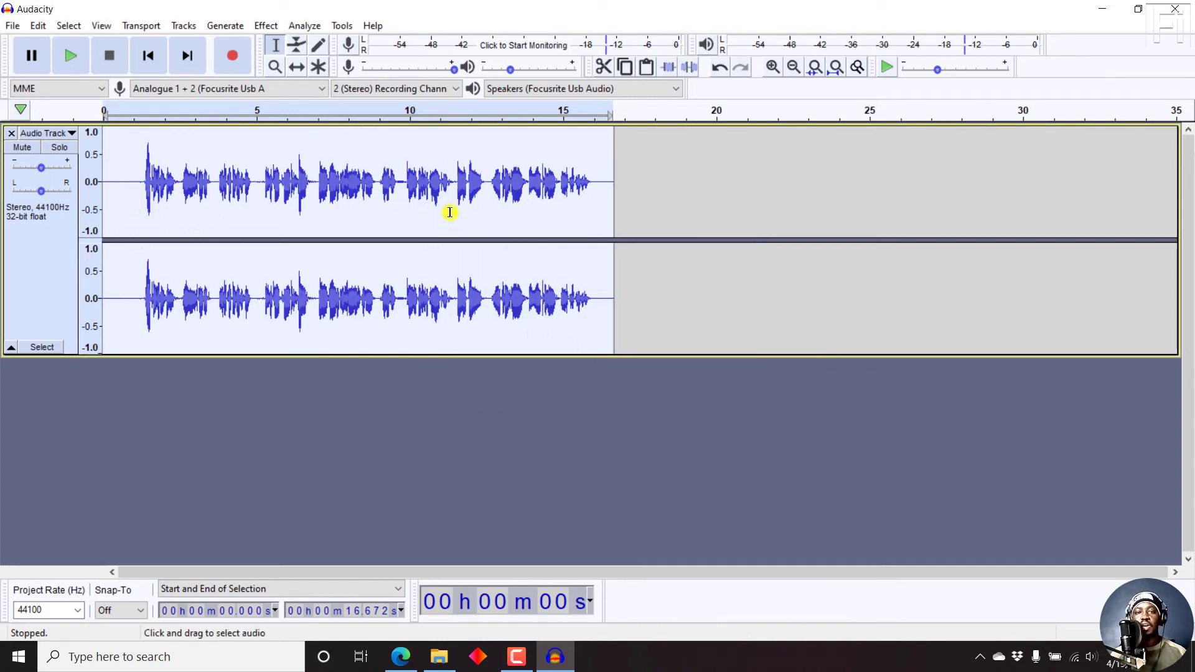
Fit the narration to the window and play the normalized 16.7-second clip from the start
{"action": "left_click", "coordinate": [814, 69]}
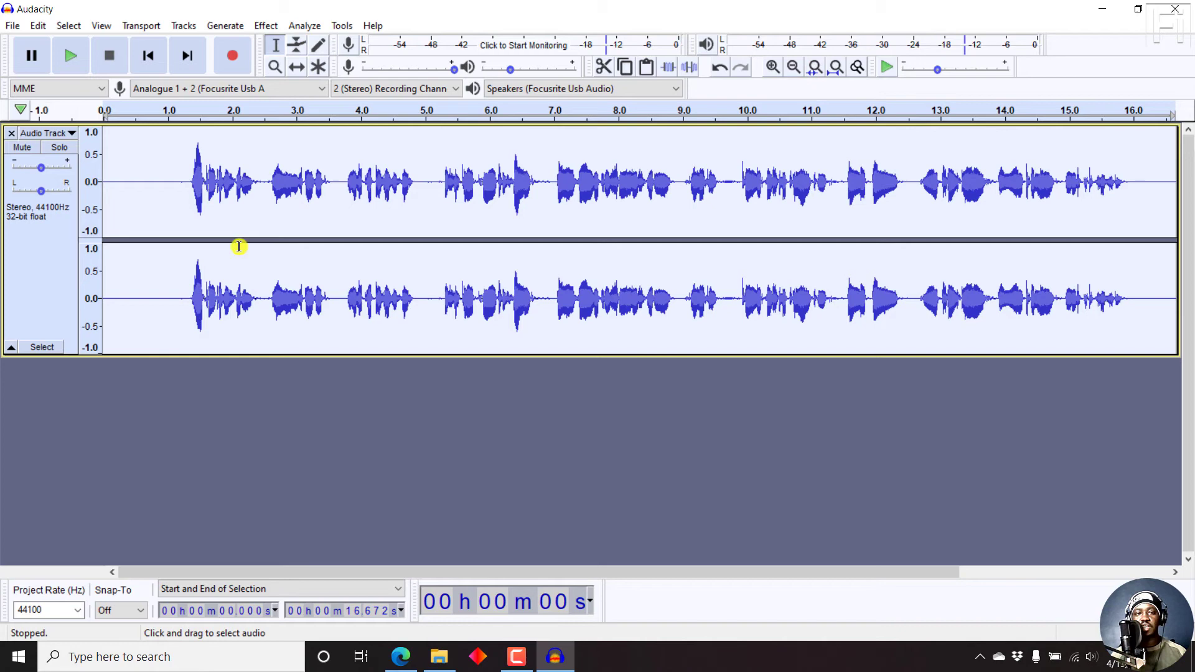
{"action": "left_click", "coordinate": [110, 214]}
{"action": "key", "text": "space"}
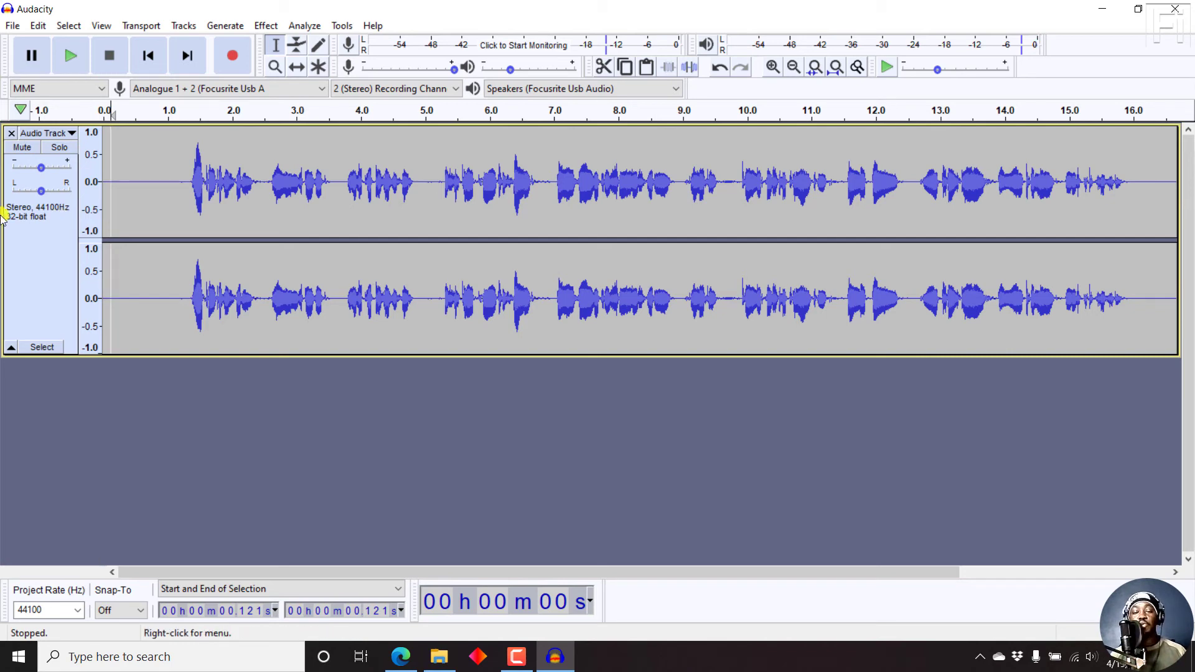
Open the File menu and show the Save Project options
{"action": "left_click", "coordinate": [12, 26]}
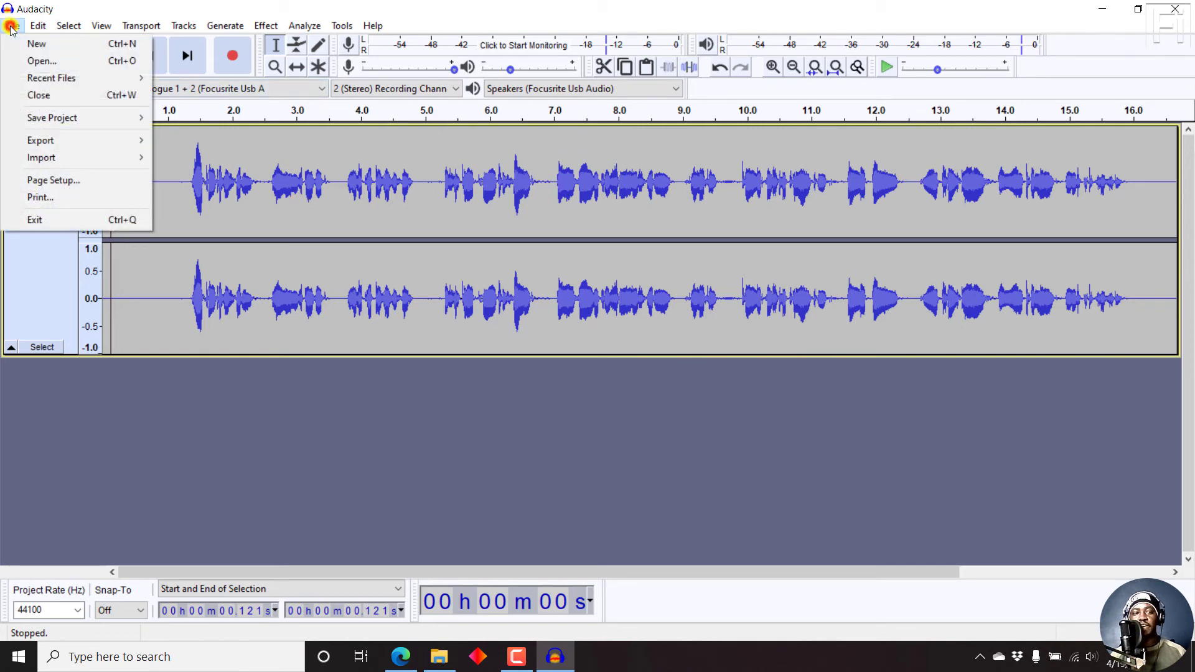
{"action": "left_click", "coordinate": [48, 118]}
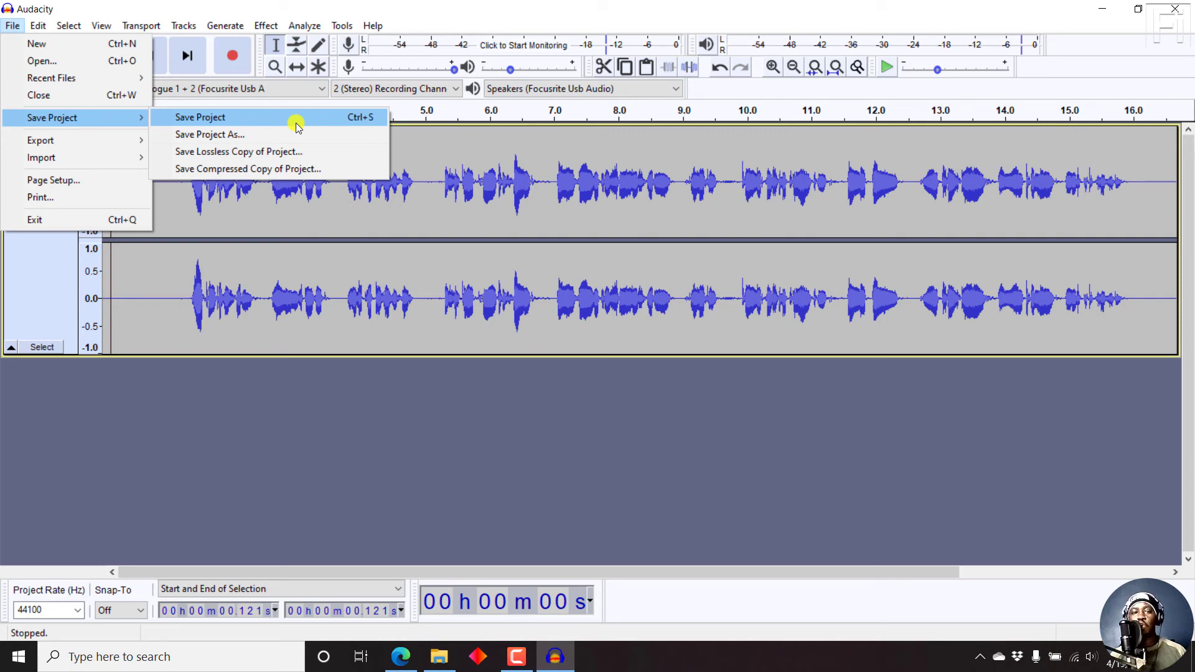
Export the narration as MP3 'slide 1 for google drive' at 192 kbps constant, leaving metadata empty
{"action": "mouse_move", "coordinate": [68, 142]}
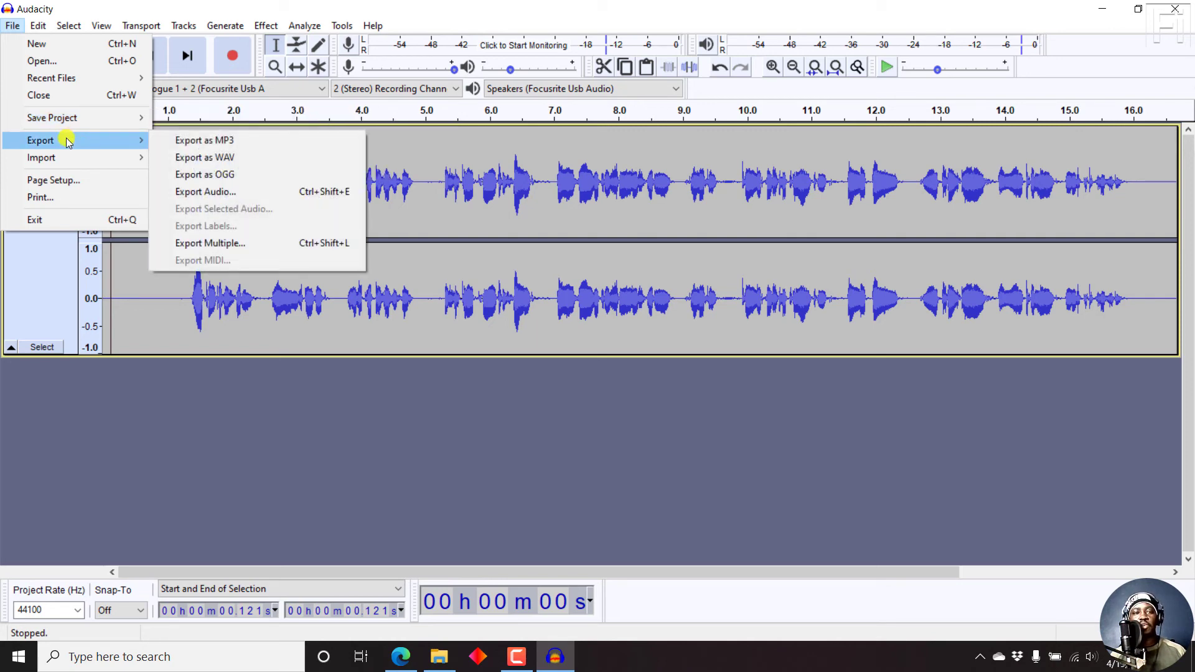
{"action": "left_click", "coordinate": [212, 141]}
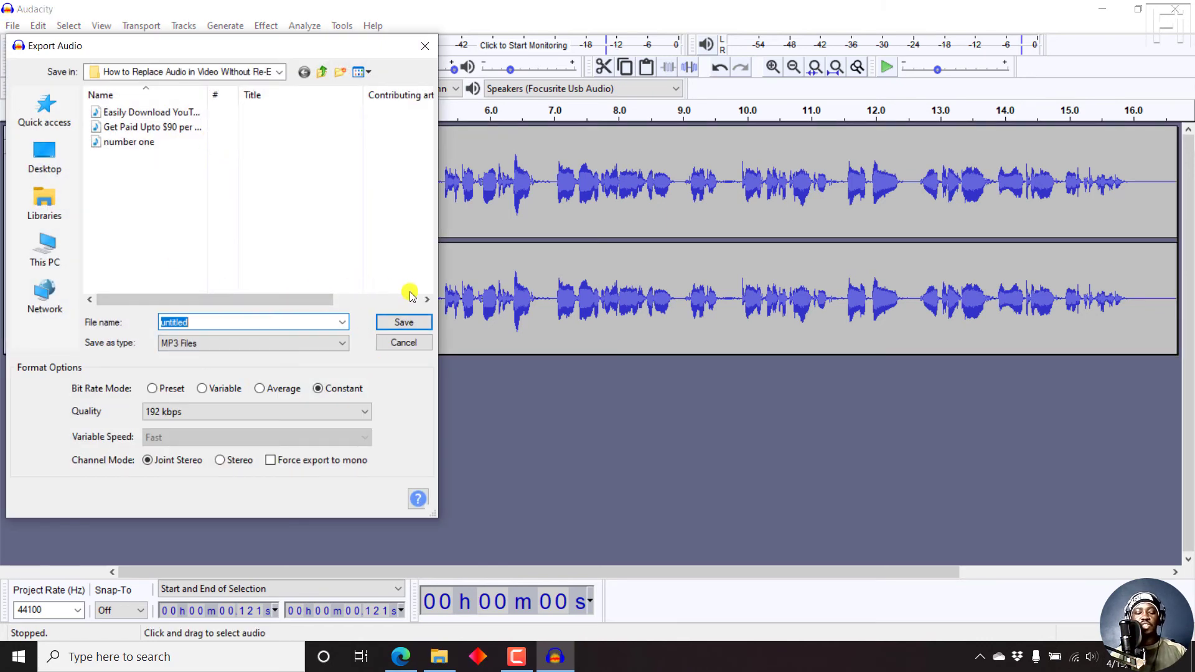
{"action": "type", "text": "sli"}
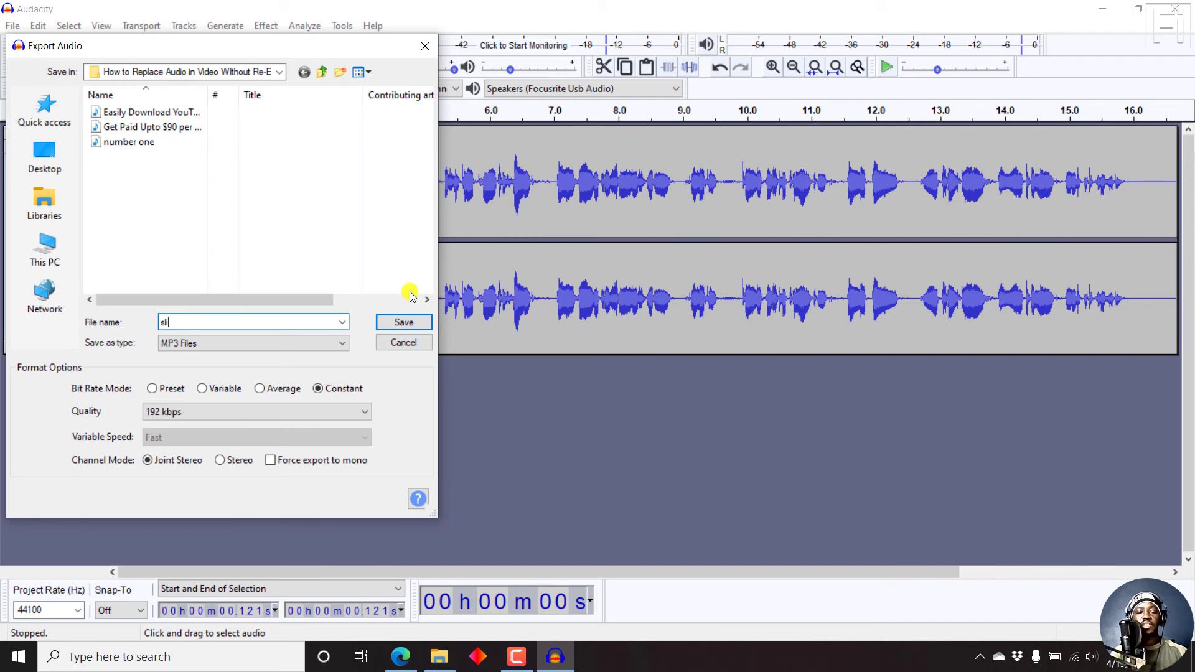
{"action": "type", "text": "de 1 for"}
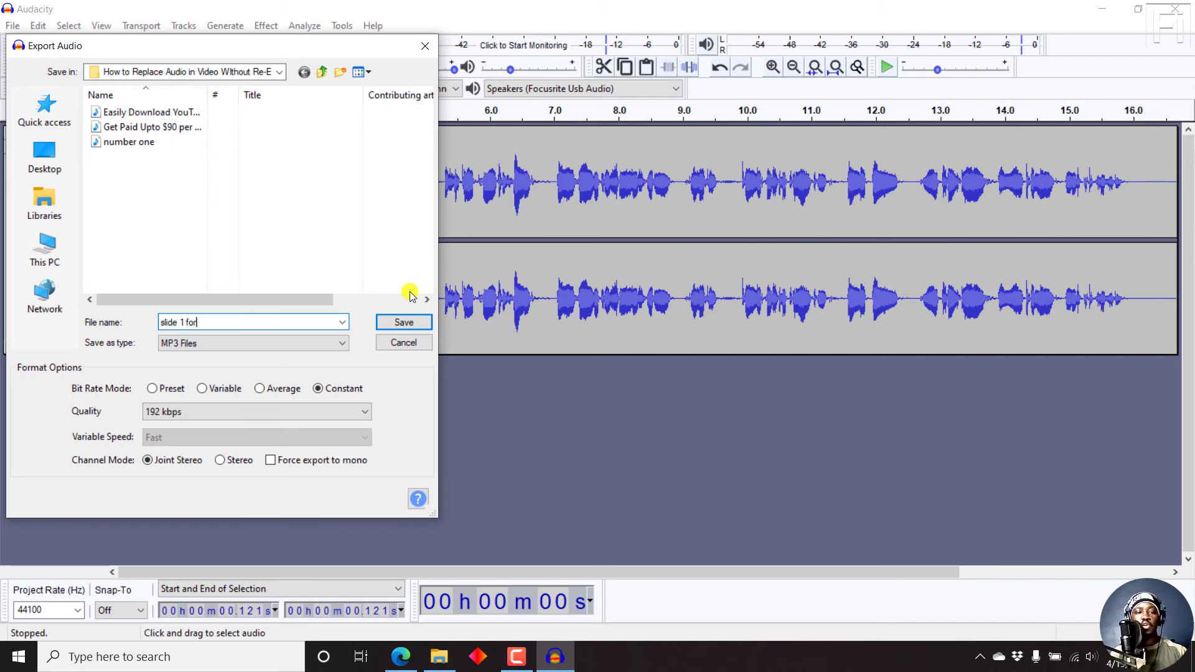
{"action": "type", "text": " google drive"}
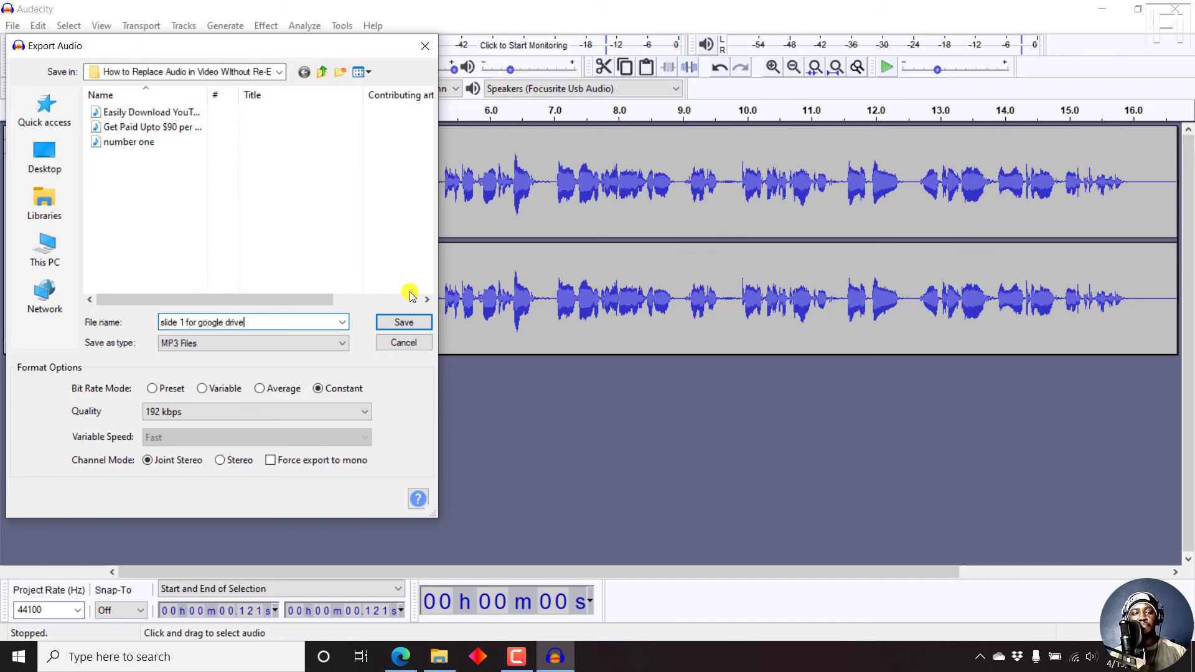
{"action": "left_click", "coordinate": [163, 413]}
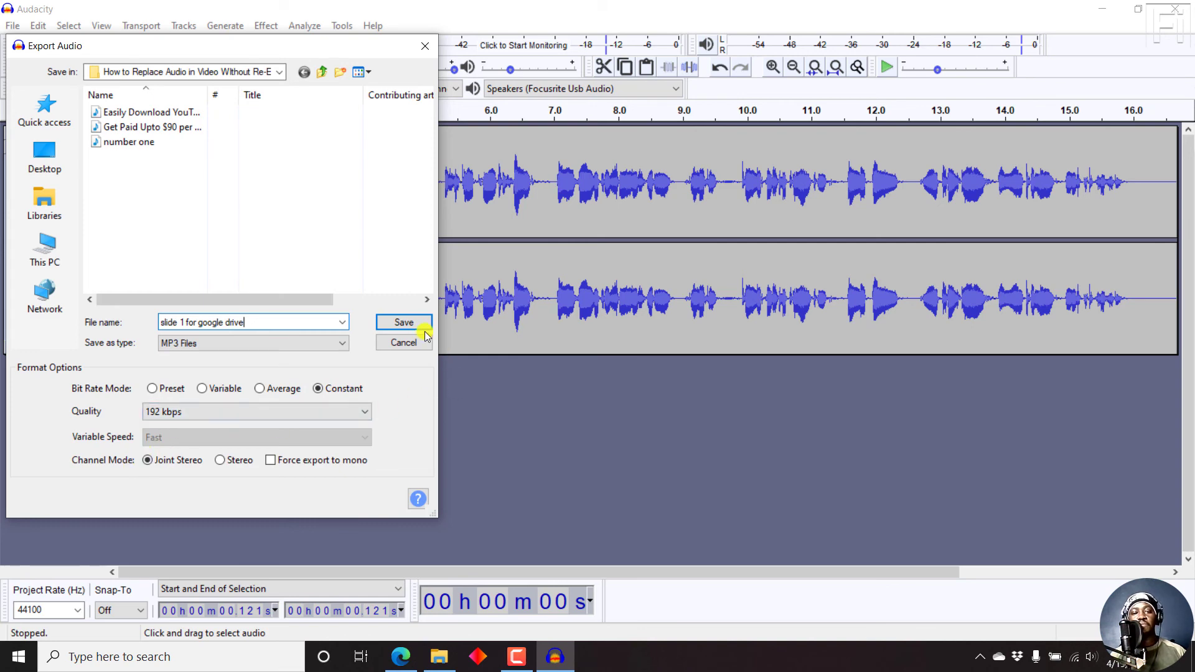
{"action": "left_click", "coordinate": [404, 324]}
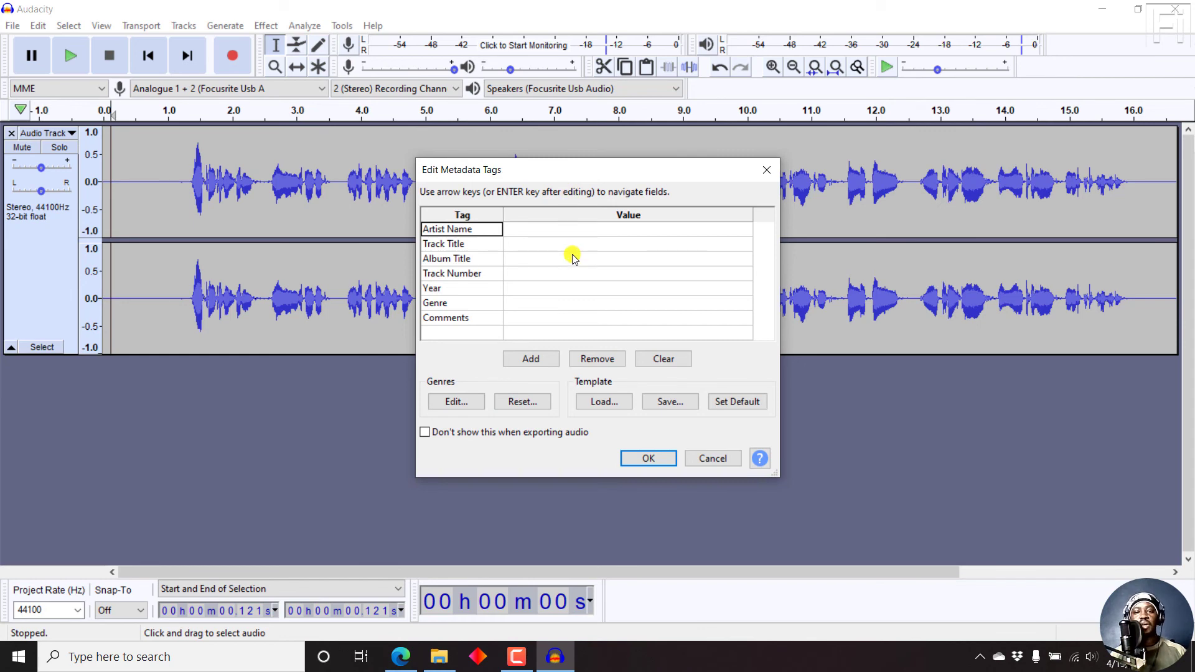
{"action": "left_click", "coordinate": [659, 459]}
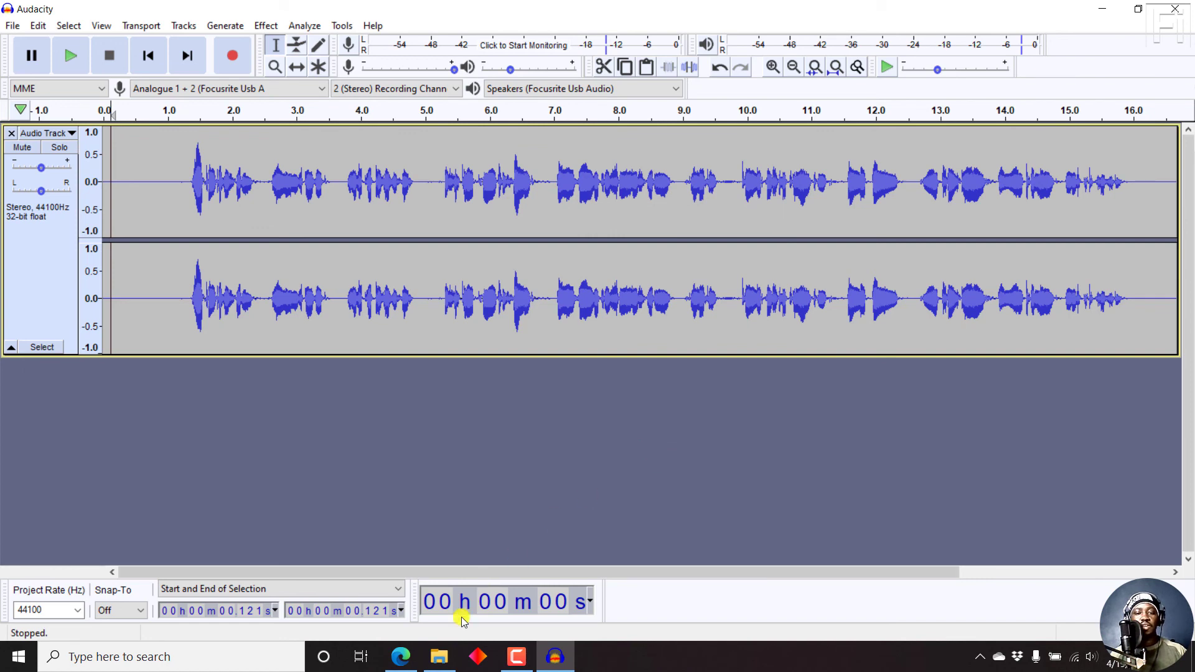
Select the 392 KB 'slide 1 for google drive' MP3 in the How to Replace Audio folder
{"action": "left_click", "coordinate": [441, 658]}
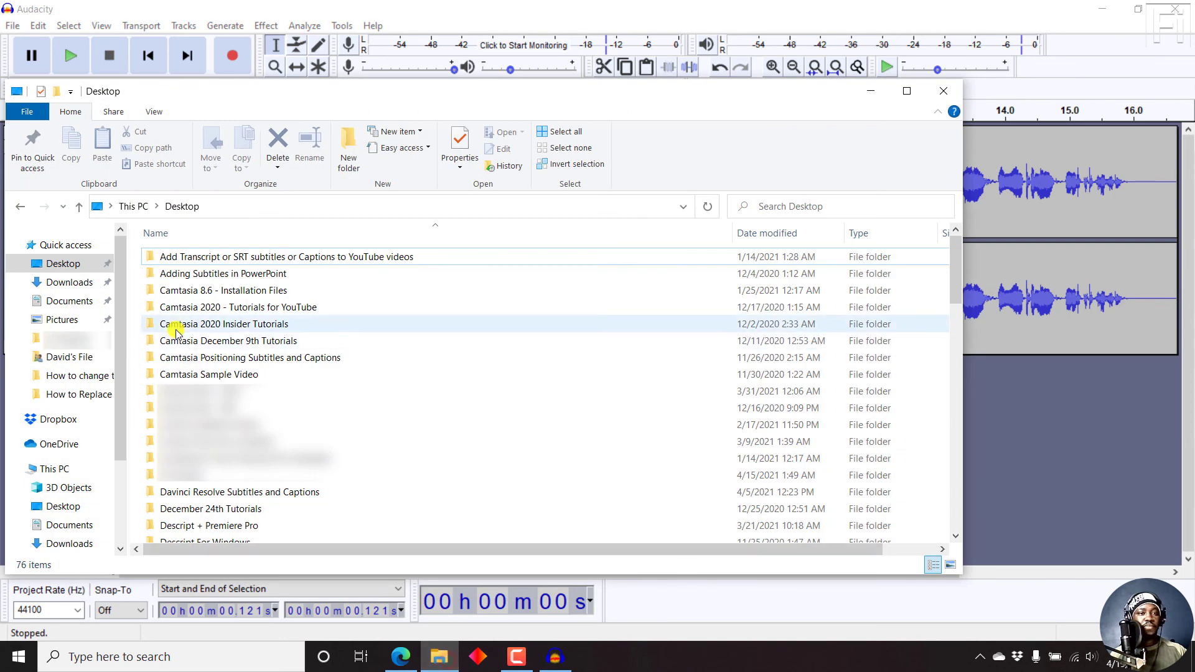
{"action": "left_click", "coordinate": [74, 396]}
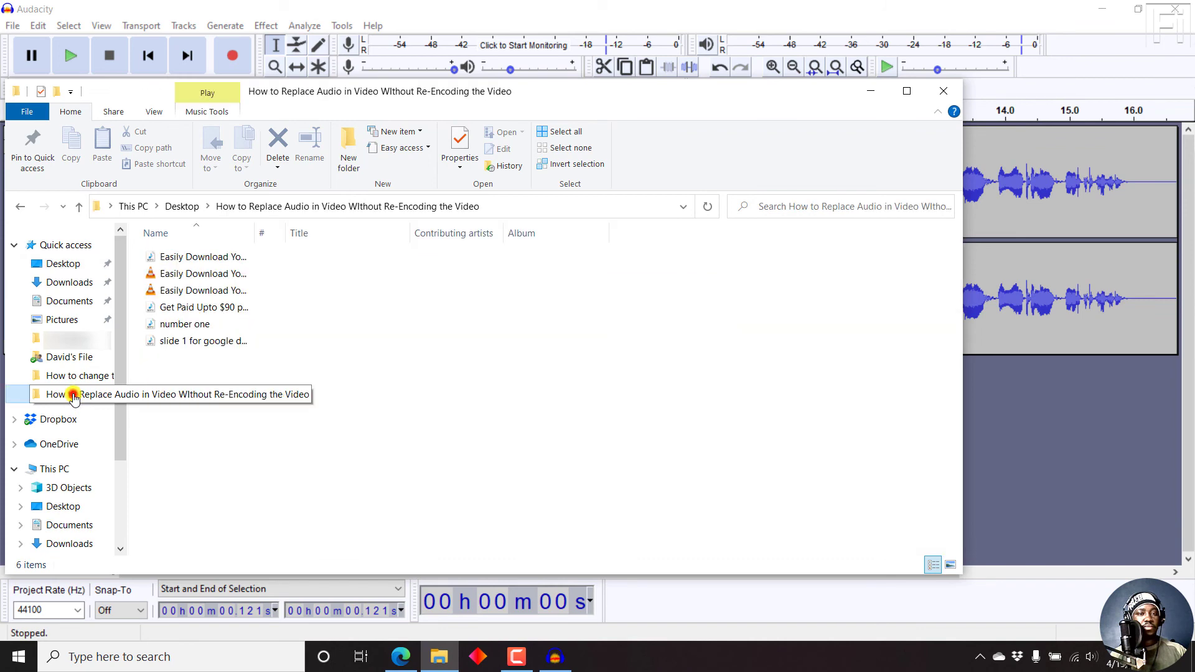
{"action": "left_click", "coordinate": [212, 342]}
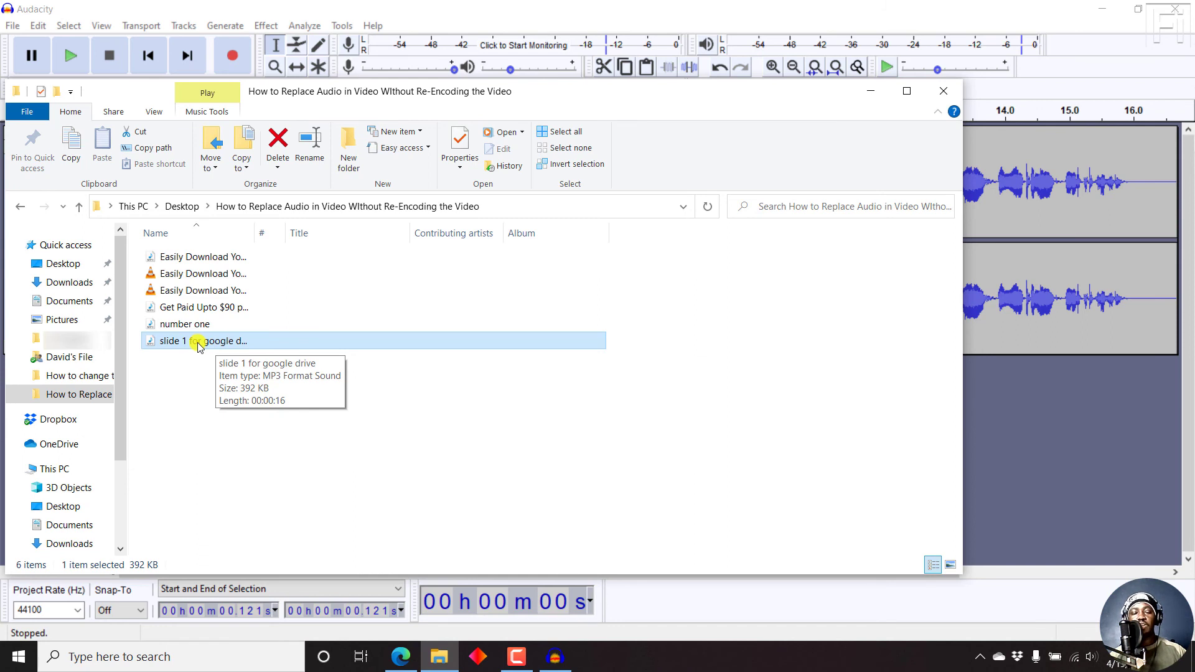
Play the 0:17 'slide 1 for google drive' MP3 in Windows Media Player to the end
{"action": "double_click", "coordinate": [199, 342]}
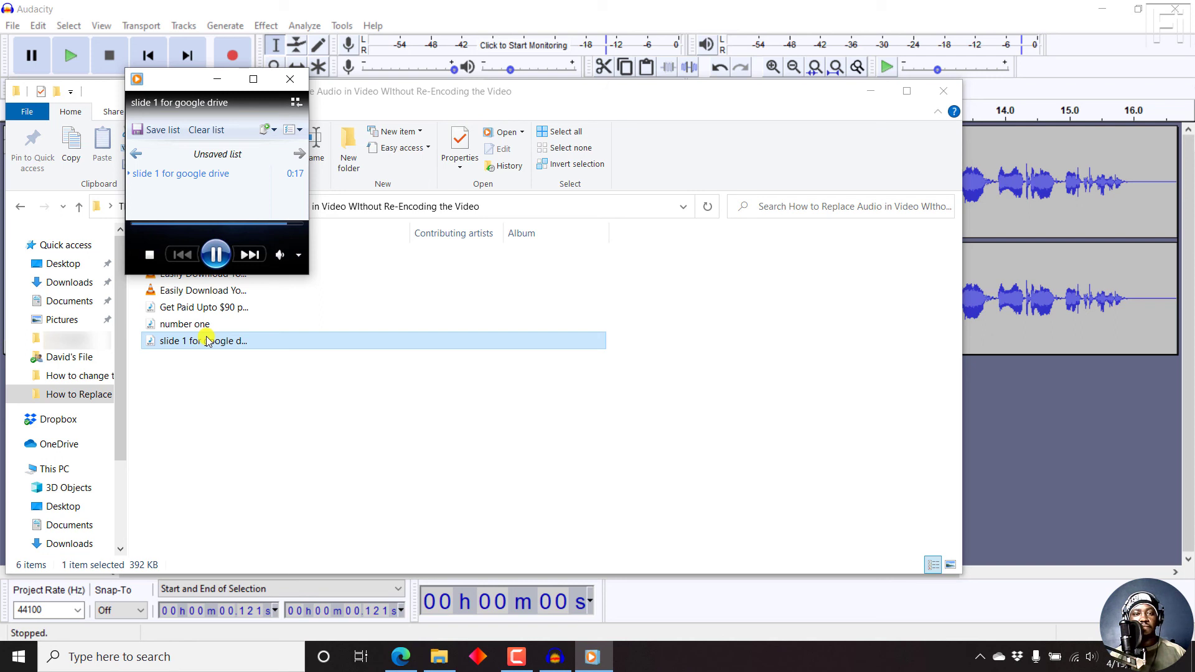
Bring the Audacity window with the 16.7-second narration back to the front
{"action": "left_click", "coordinate": [428, 7]}
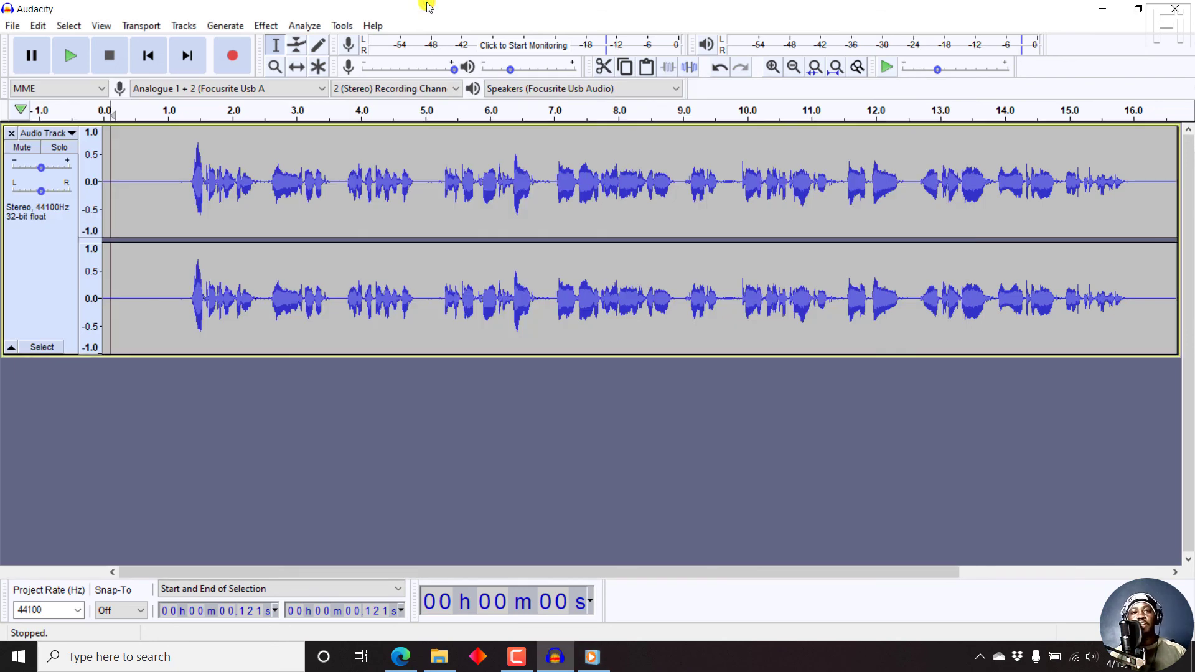